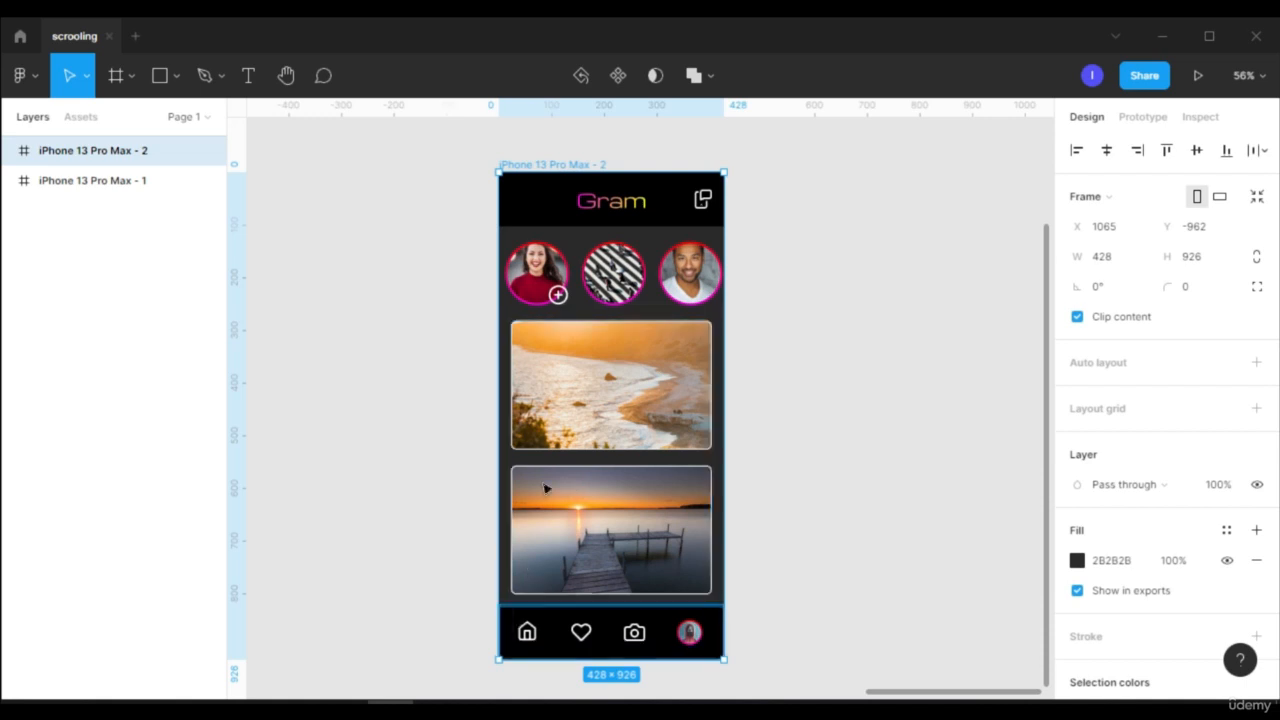
# Select the iPhone 13 Pro Max - 2 frame and choose PNG as its export format.
pyautogui.click(948, 377)
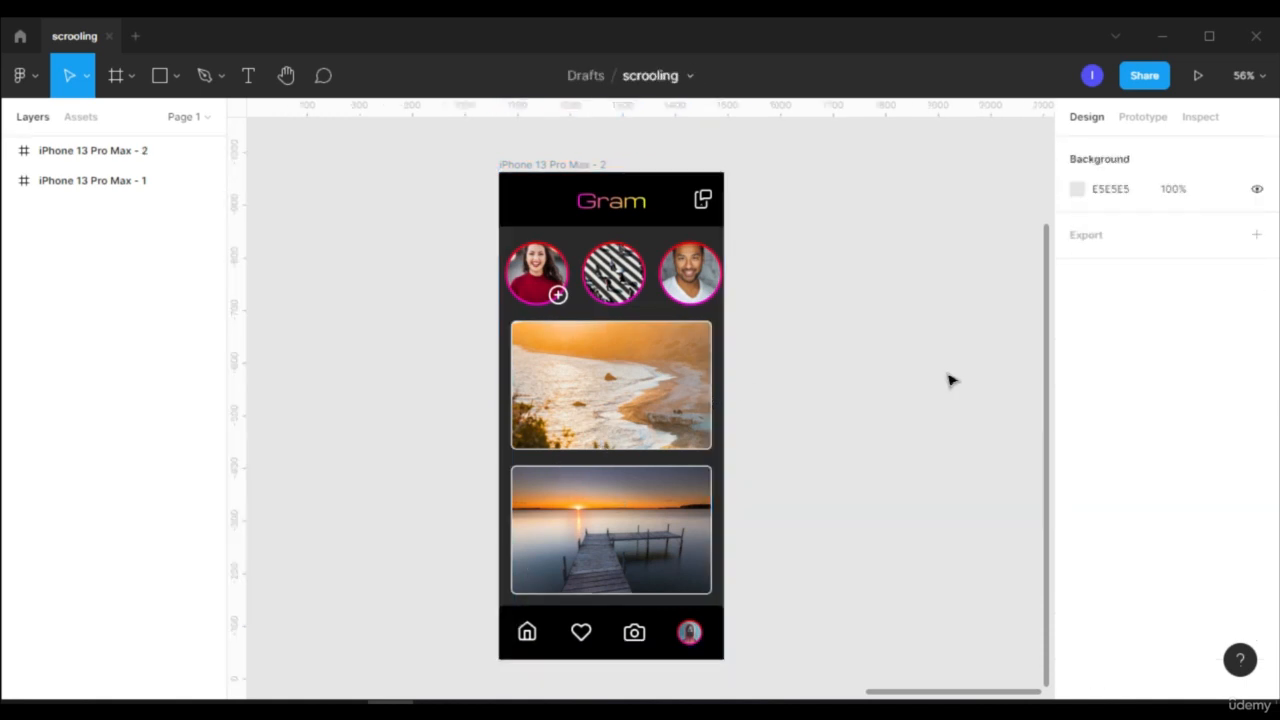
pyautogui.click(569, 164)
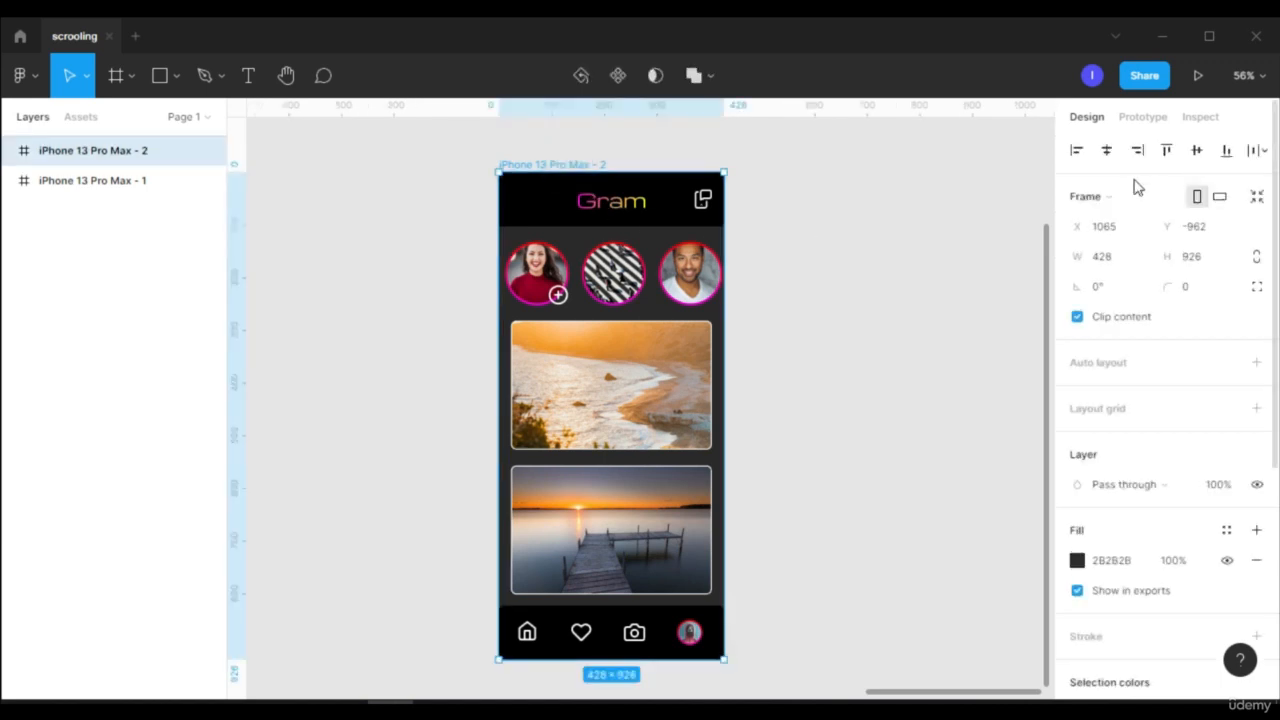
pyautogui.scroll(-5, 1134, 402)
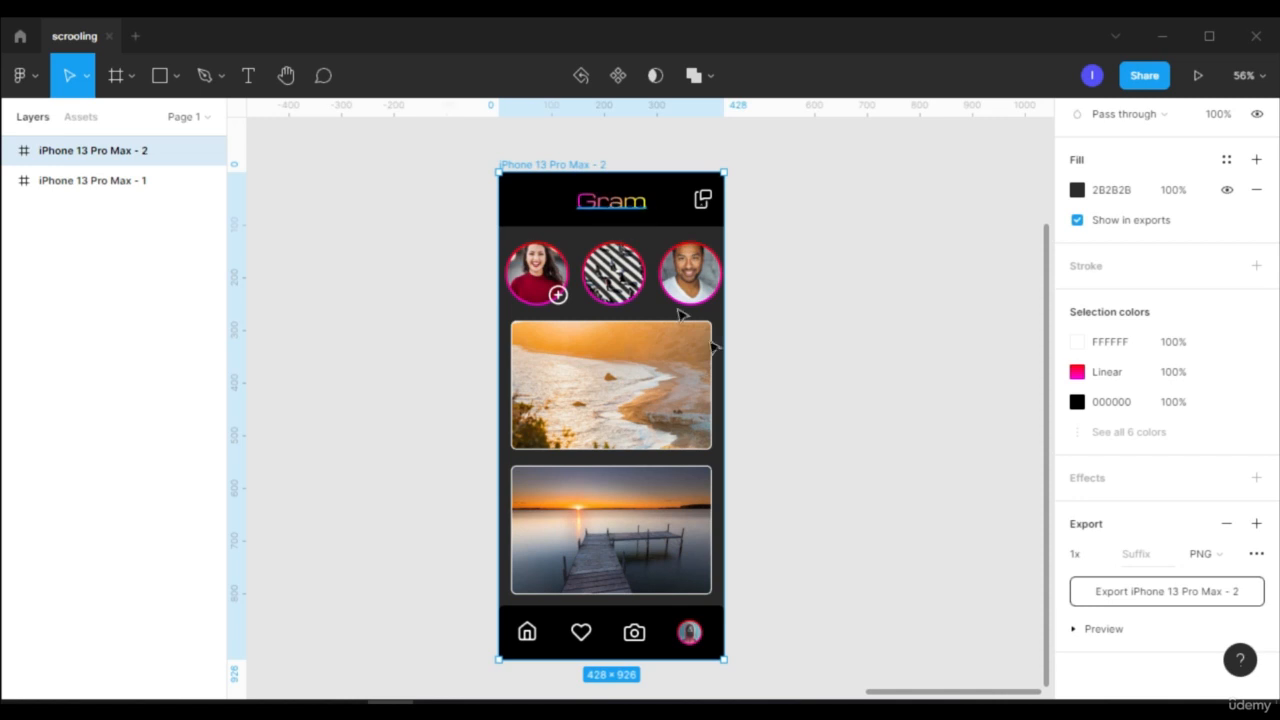
pyautogui.click(1232, 558)
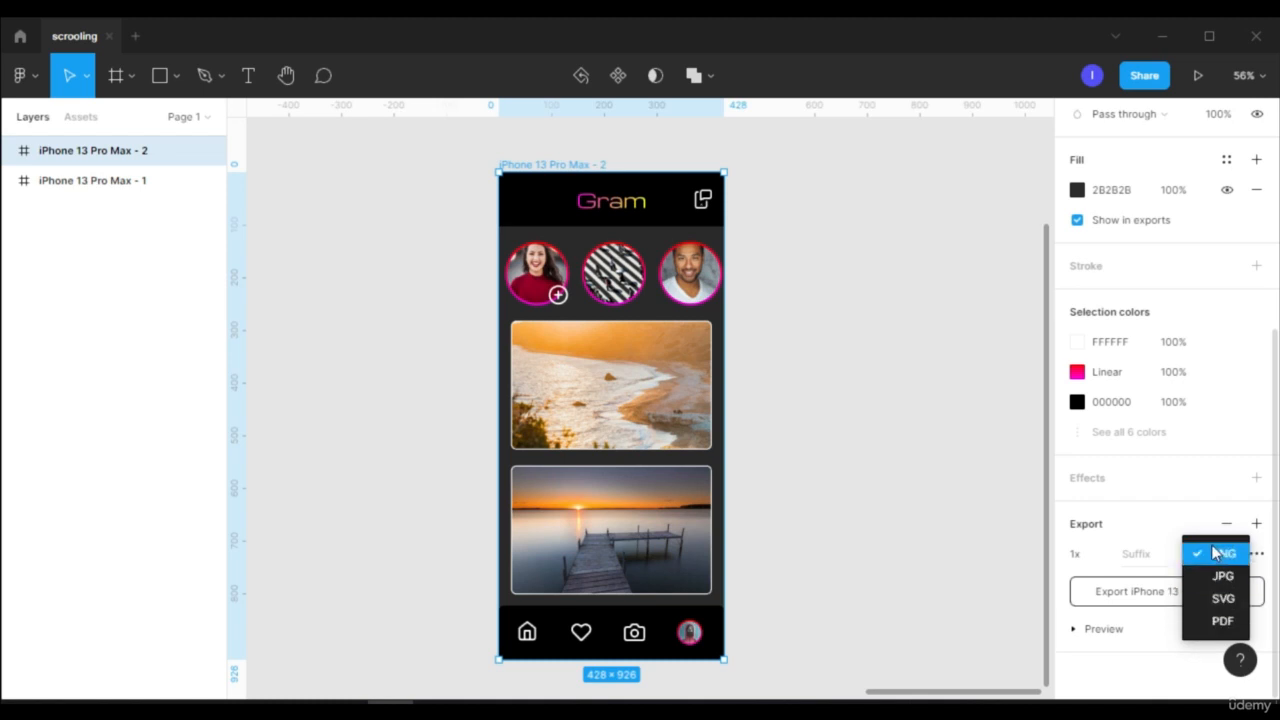
pyautogui.click(1216, 553)
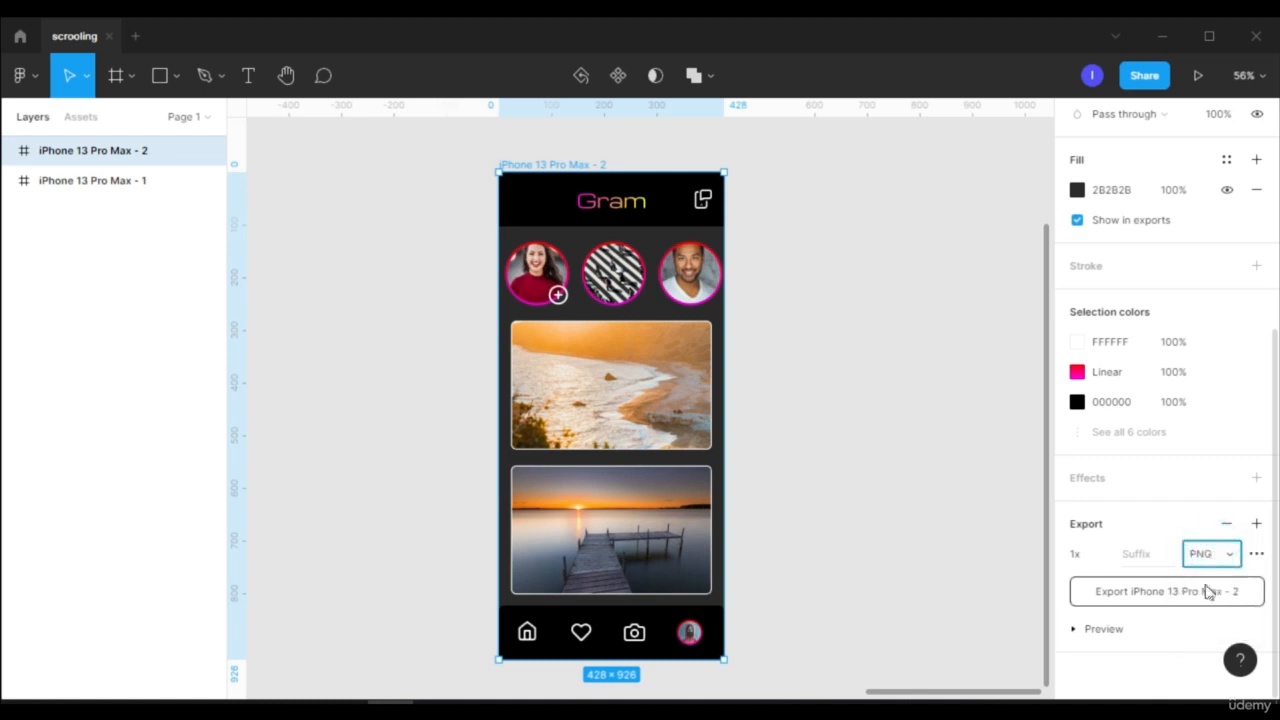
# Preview the frame's export and try exporting it to the Downloads folder as iPhone 13 Pro Max - 2.png.
pyautogui.click(1075, 630)
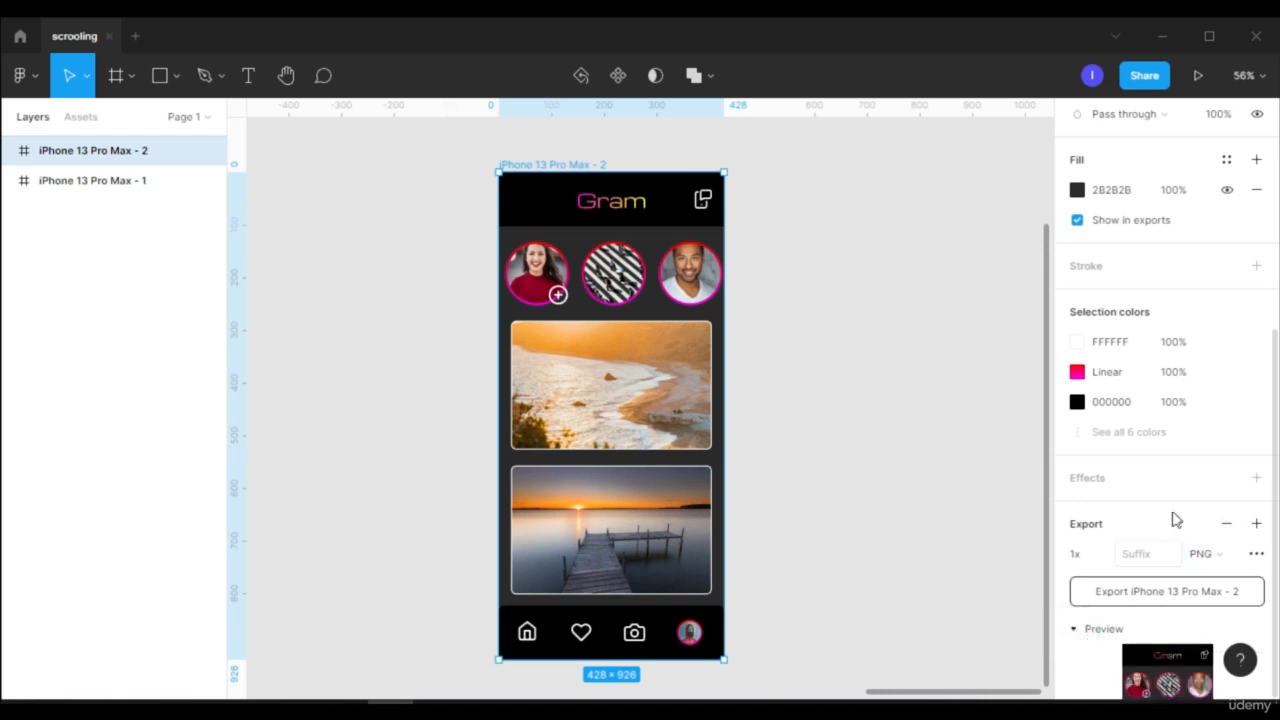
pyautogui.scroll(-3, 1171, 517)
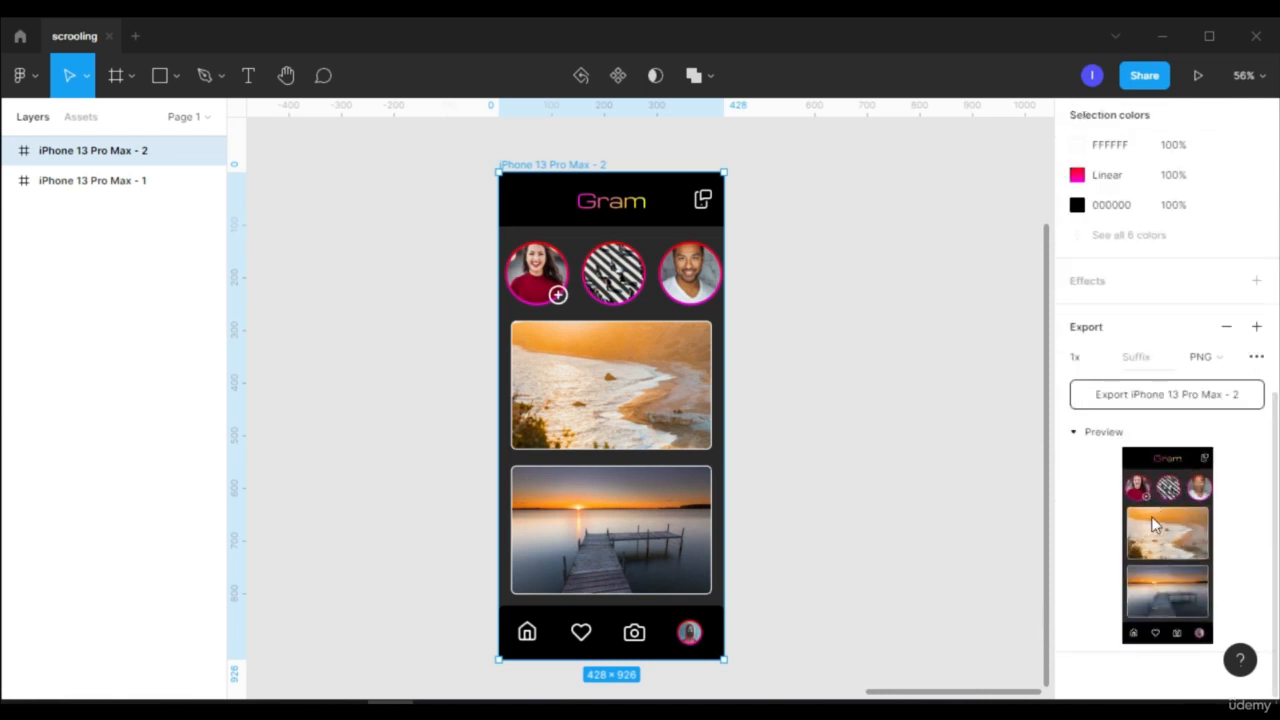
pyautogui.scroll(5, 1153, 524)
pyautogui.scroll(-5, 1153, 524)
pyautogui.click(1166, 394)
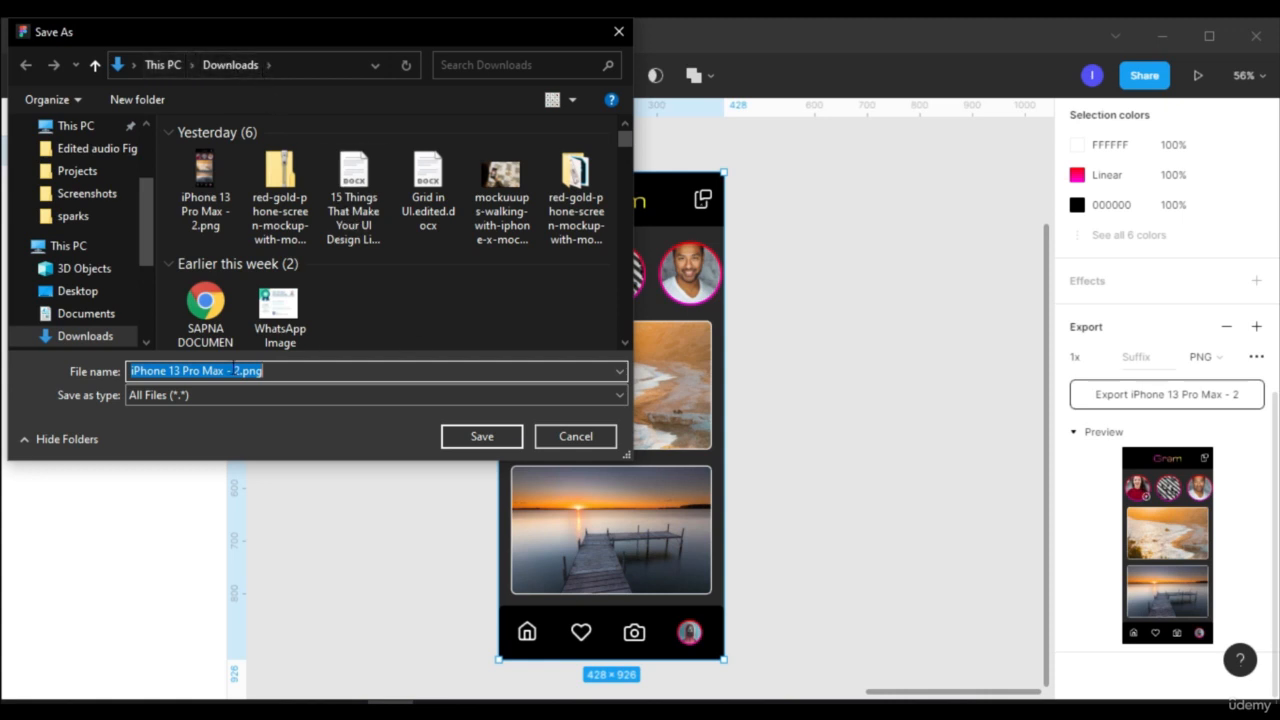
pyautogui.click(482, 443)
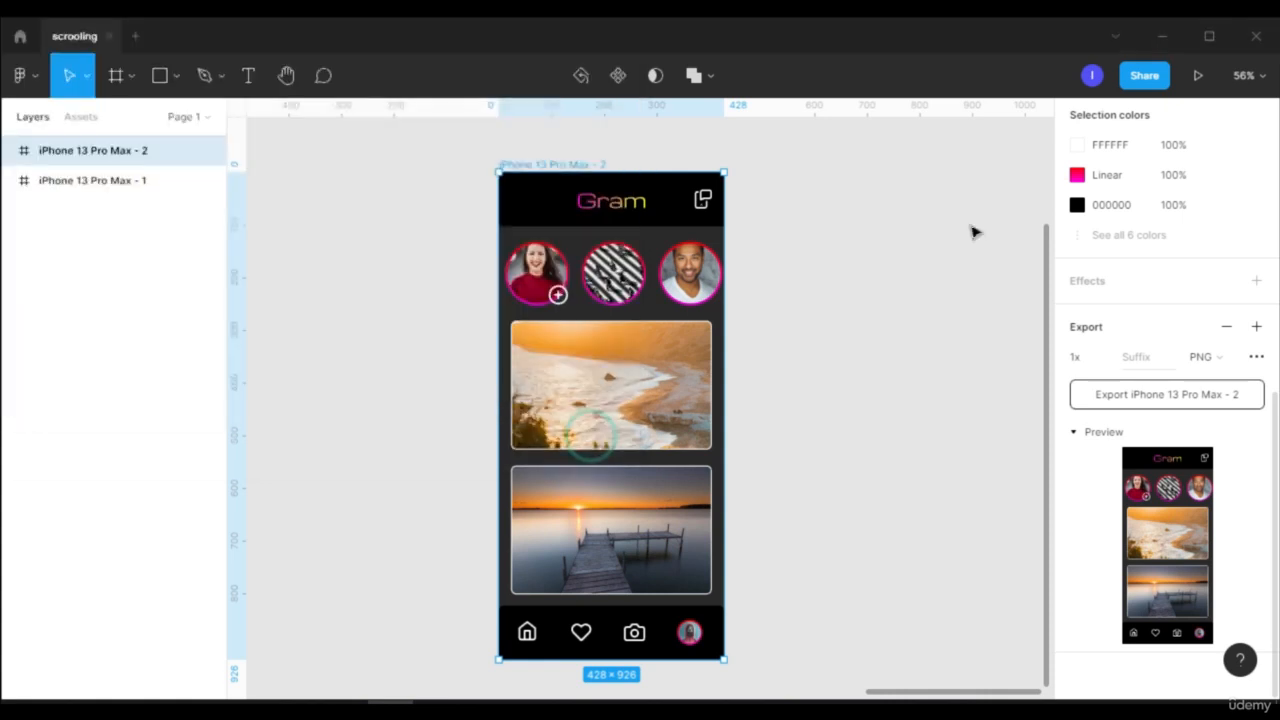
# Switch to File Explorer and locate iPhone 13 Pro Max - 2.png in the Downloads folder.
pyautogui.click(1181, 41)
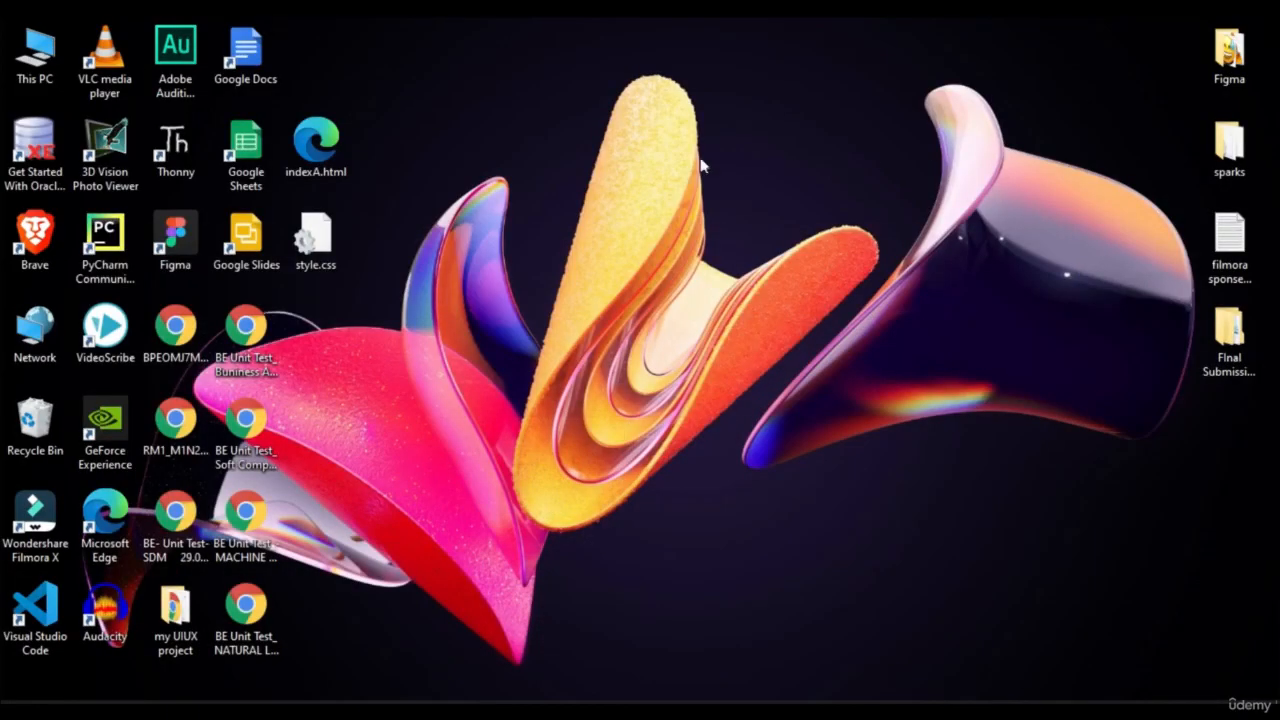
pyautogui.doubleClick(38, 78)
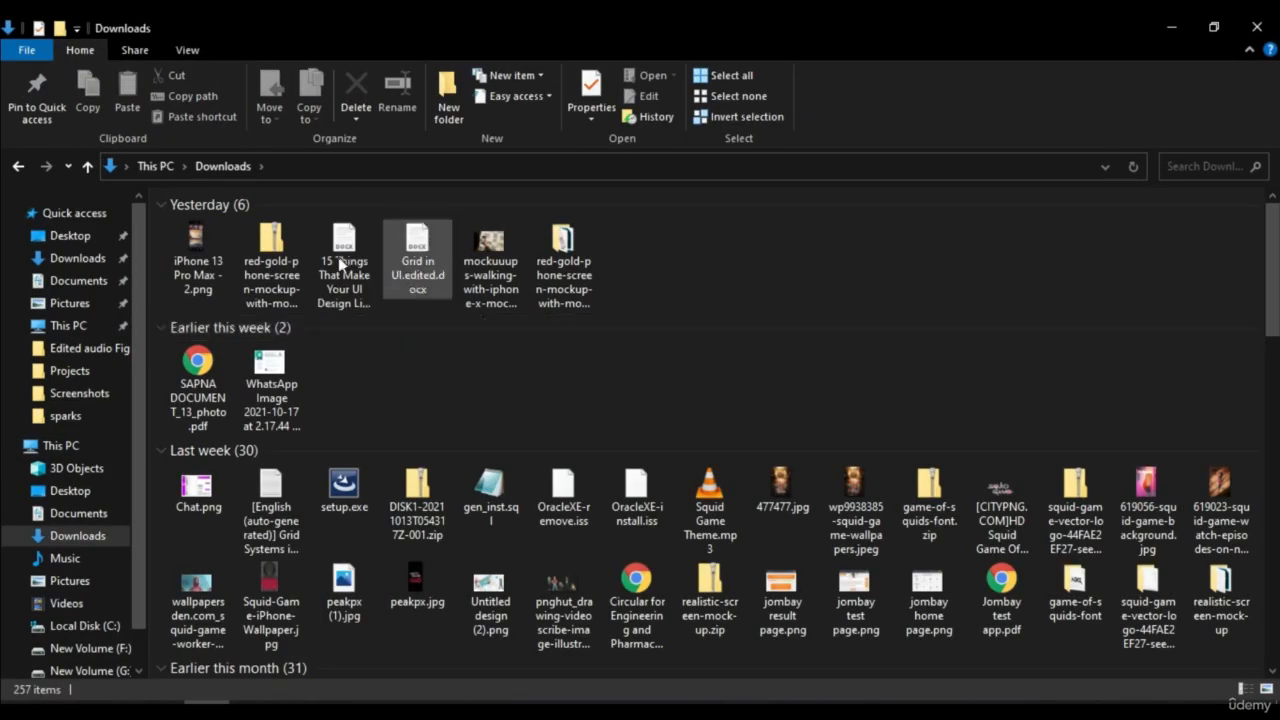
pyautogui.click(203, 276)
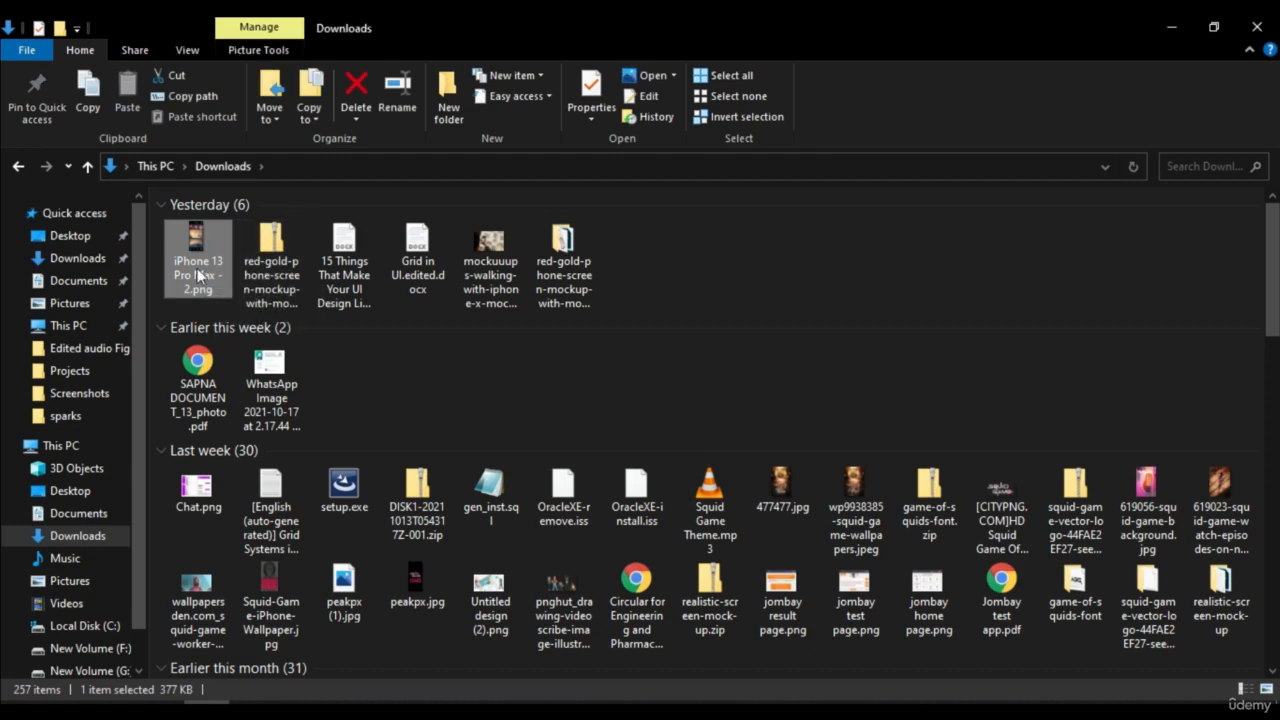
# Switch to Freepik in the browser, search for "iphone mockups" and filter the results to the Psd category.
pyautogui.click(450, 700)
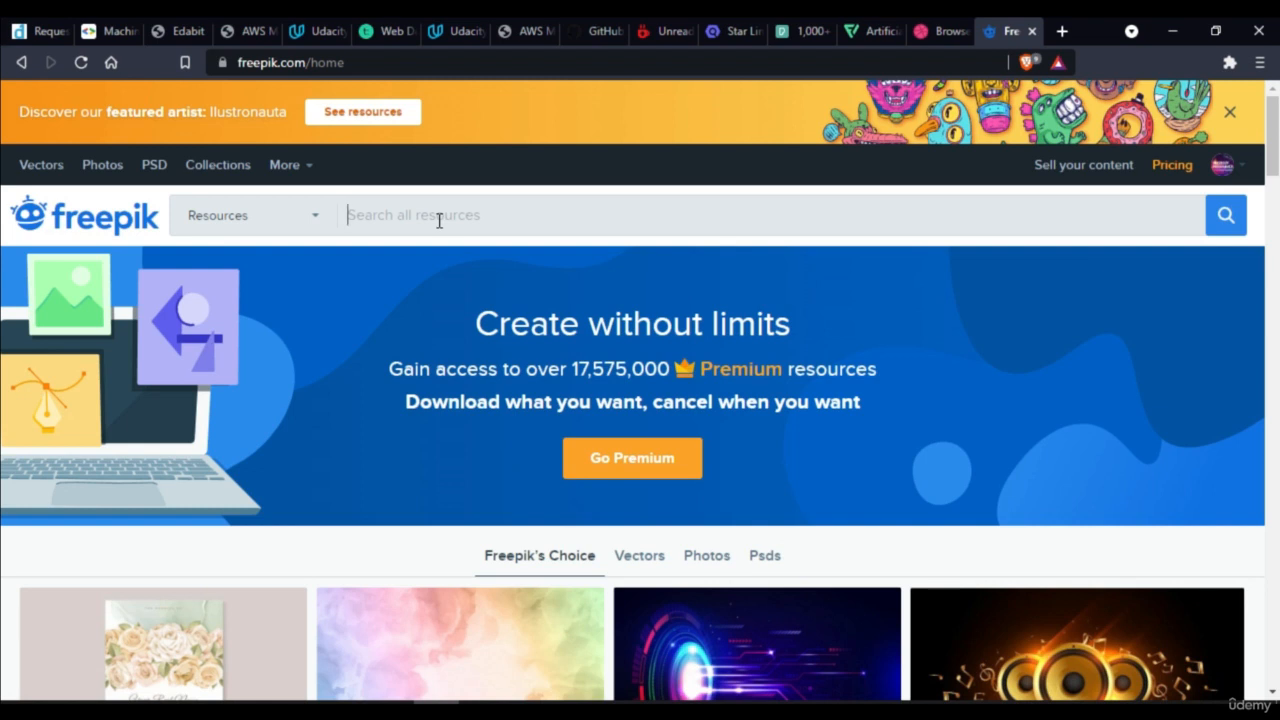
pyautogui.write('iphone mockups')
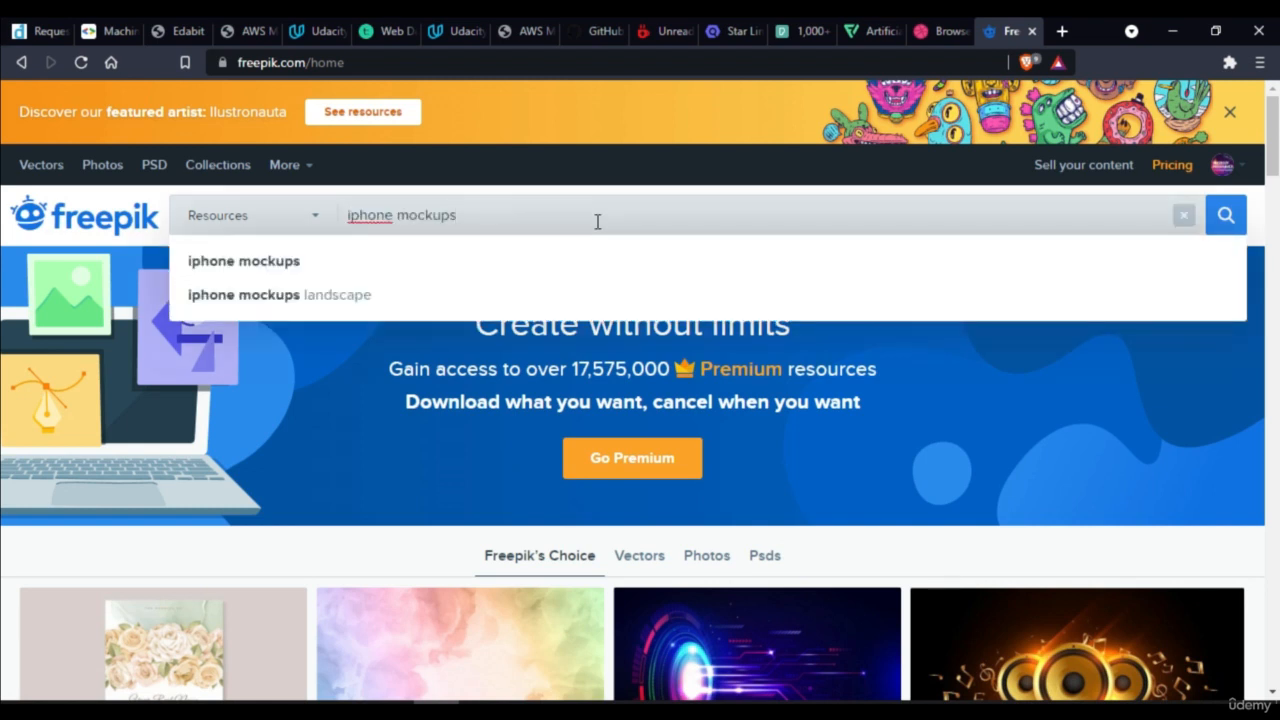
pyautogui.press('Return')
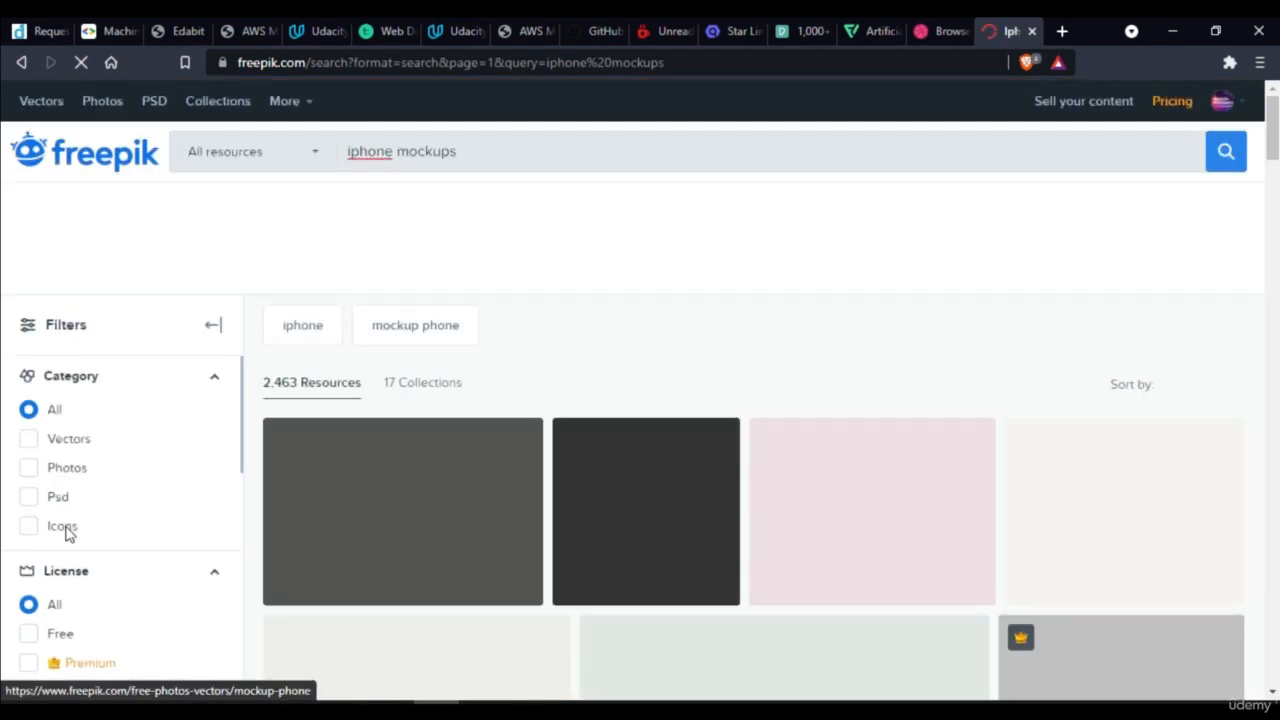
pyautogui.click(54, 505)
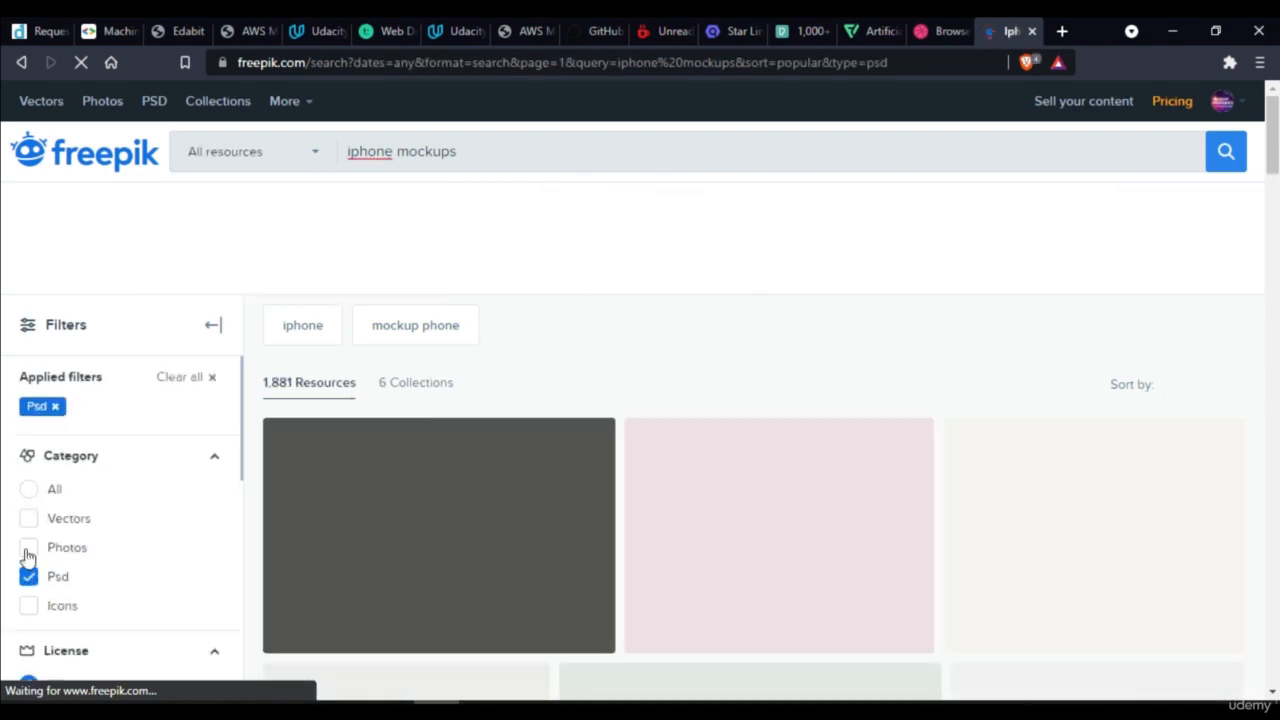
# Find the red and gold phone screen mockup with mobile app presentation template and get it as a free download.
pyautogui.scroll(-2, 163, 340)
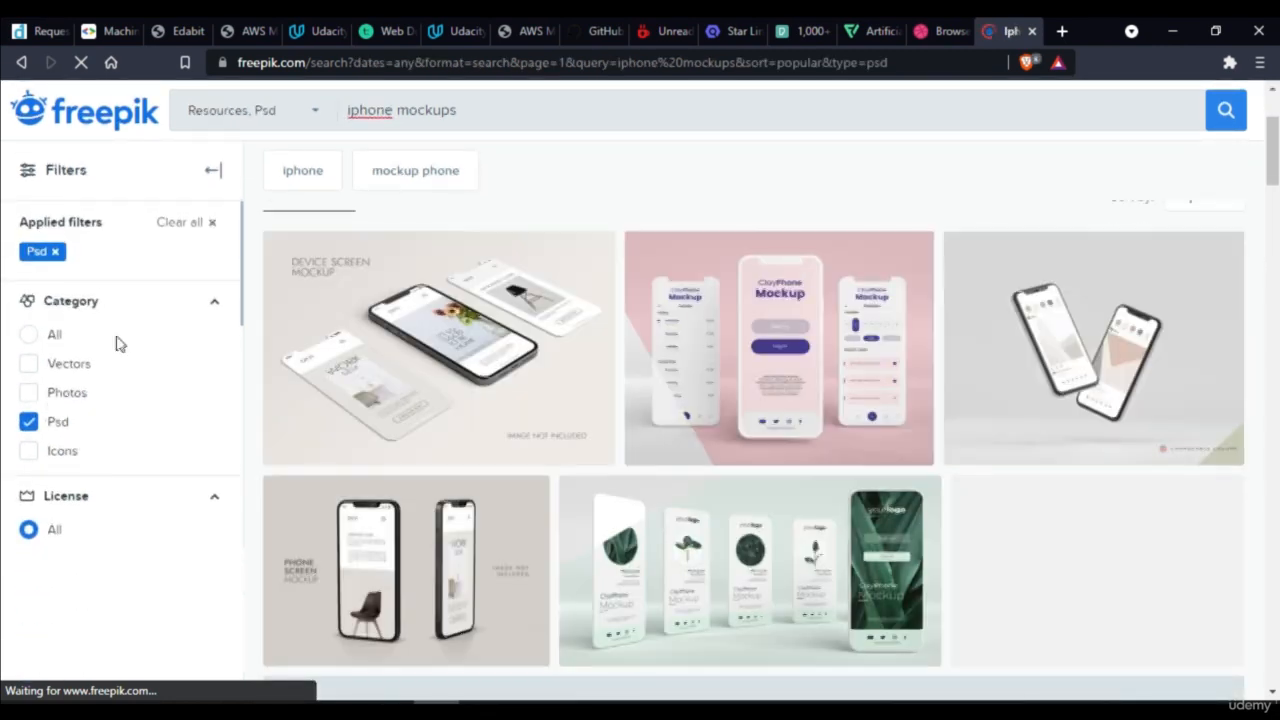
pyautogui.scroll(-2, 798, 362)
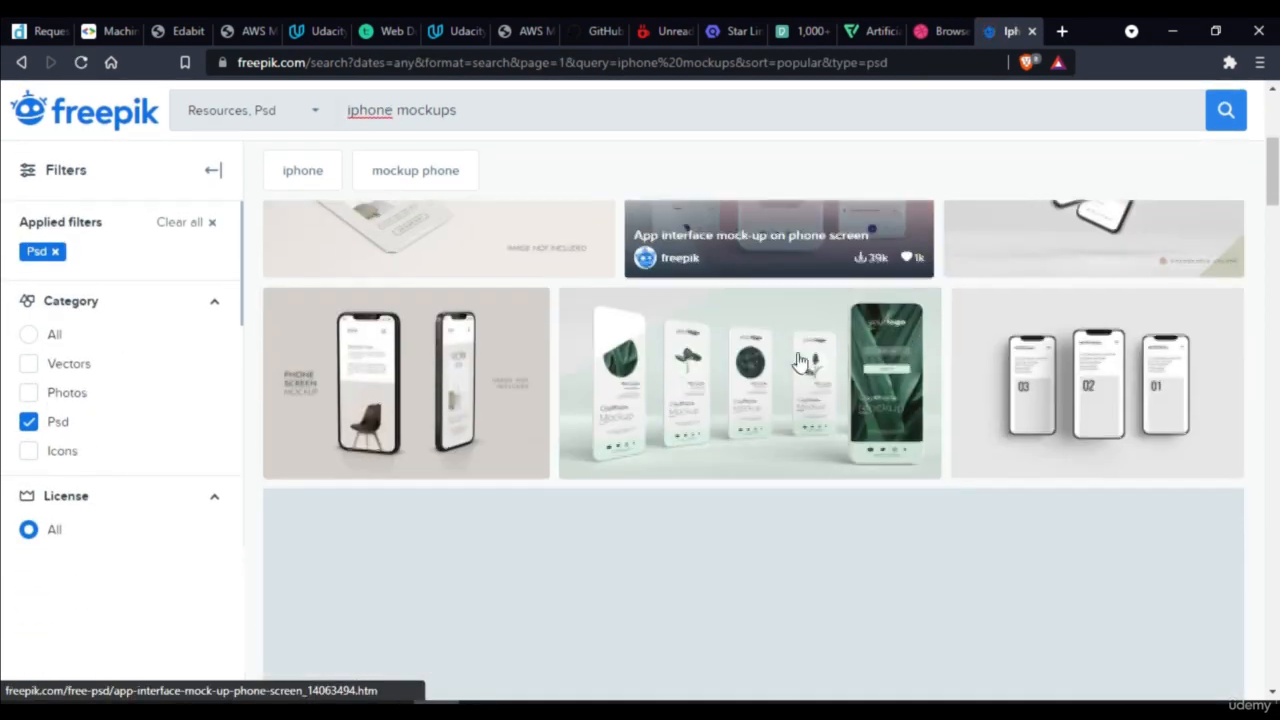
pyautogui.scroll(-2, 811, 337)
pyautogui.scroll(-2, 810, 332)
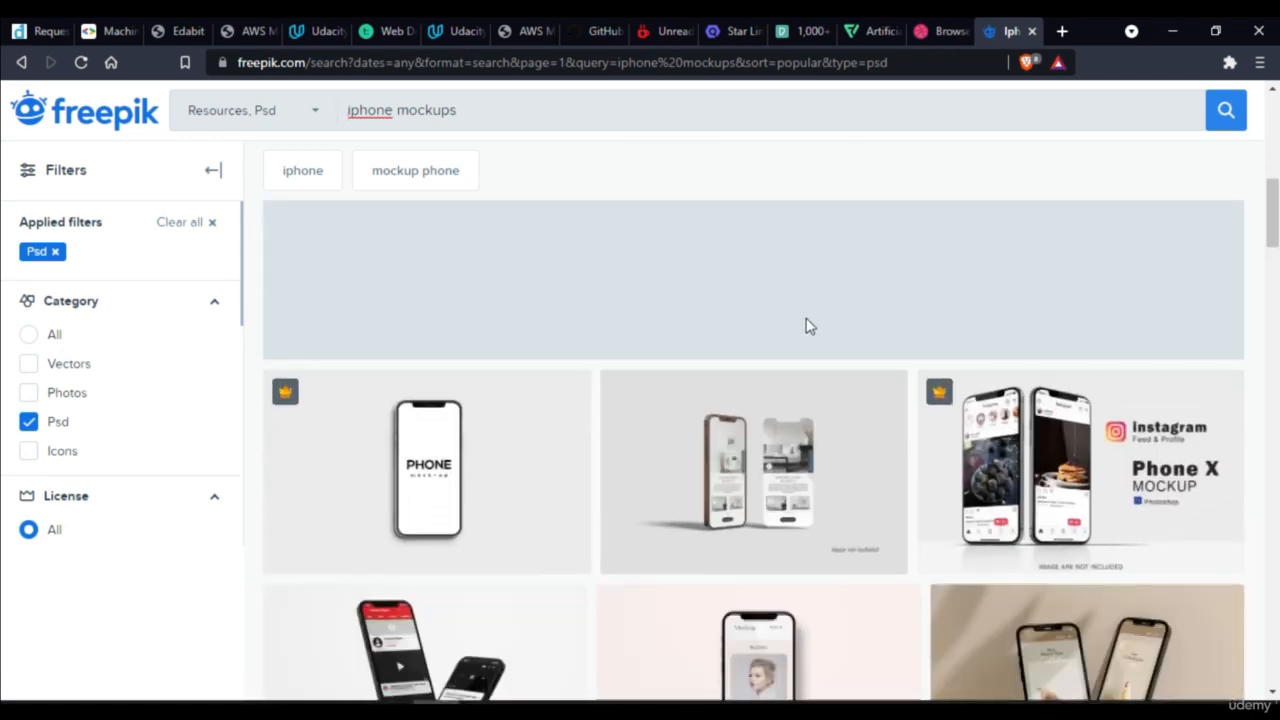
pyautogui.scroll(-1, 895, 275)
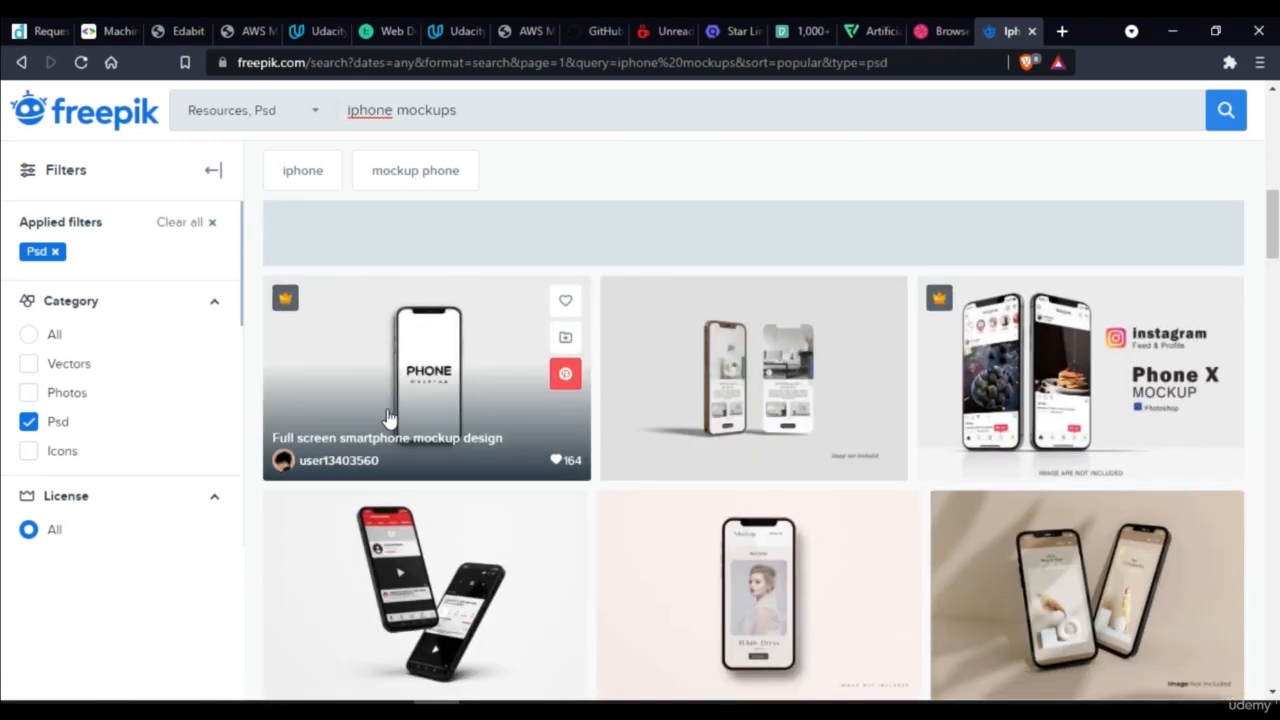
pyautogui.scroll(-2, 950, 330)
pyautogui.scroll(-3, 1135, 357)
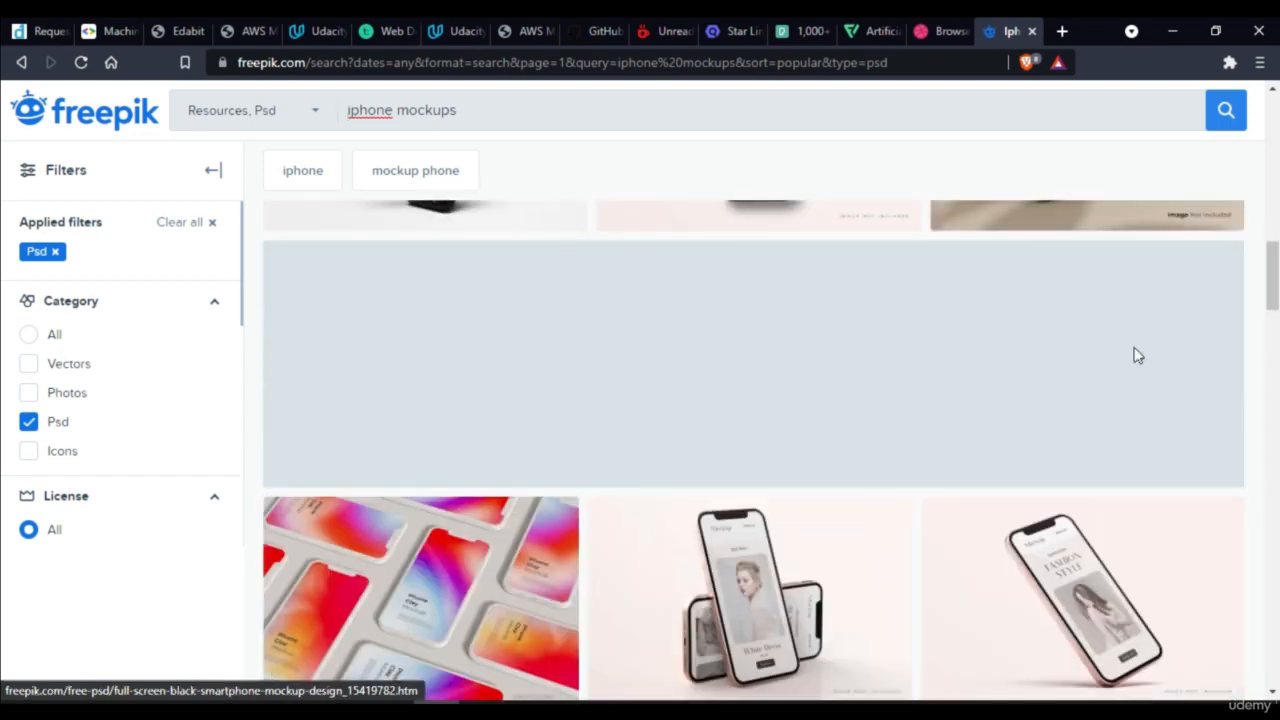
pyautogui.scroll(-2, 629, 397)
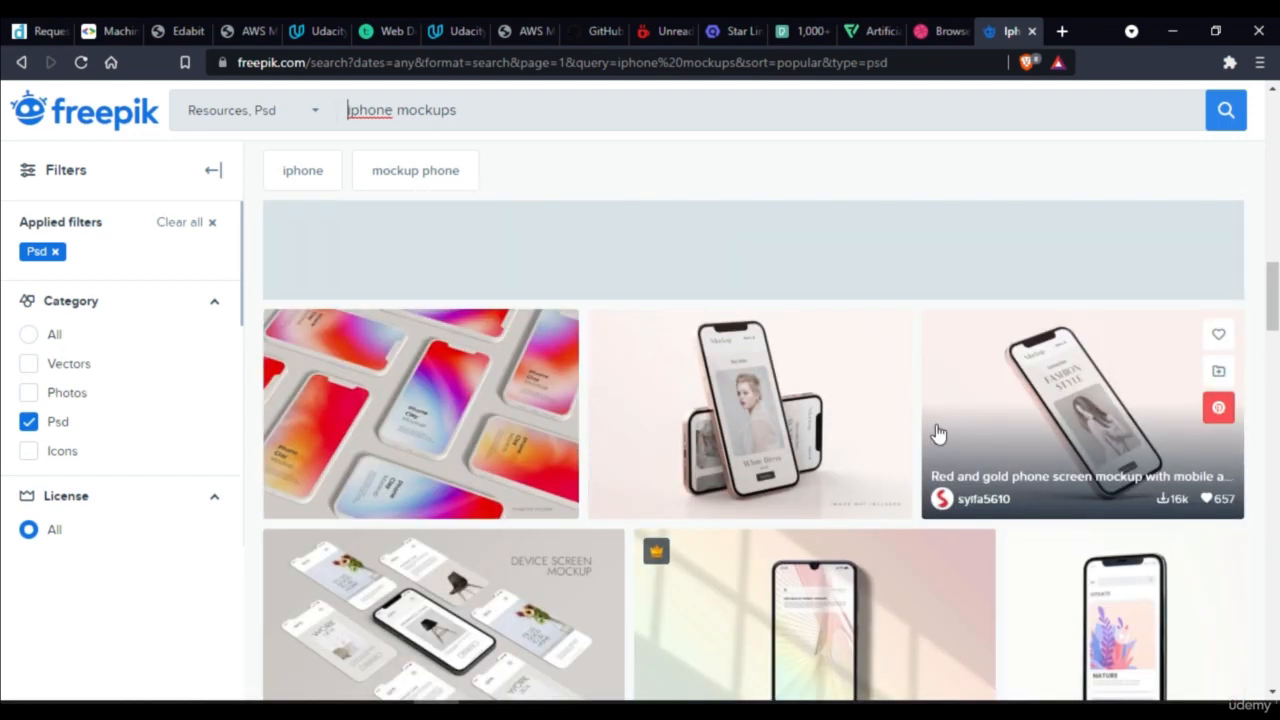
pyautogui.click(1033, 393)
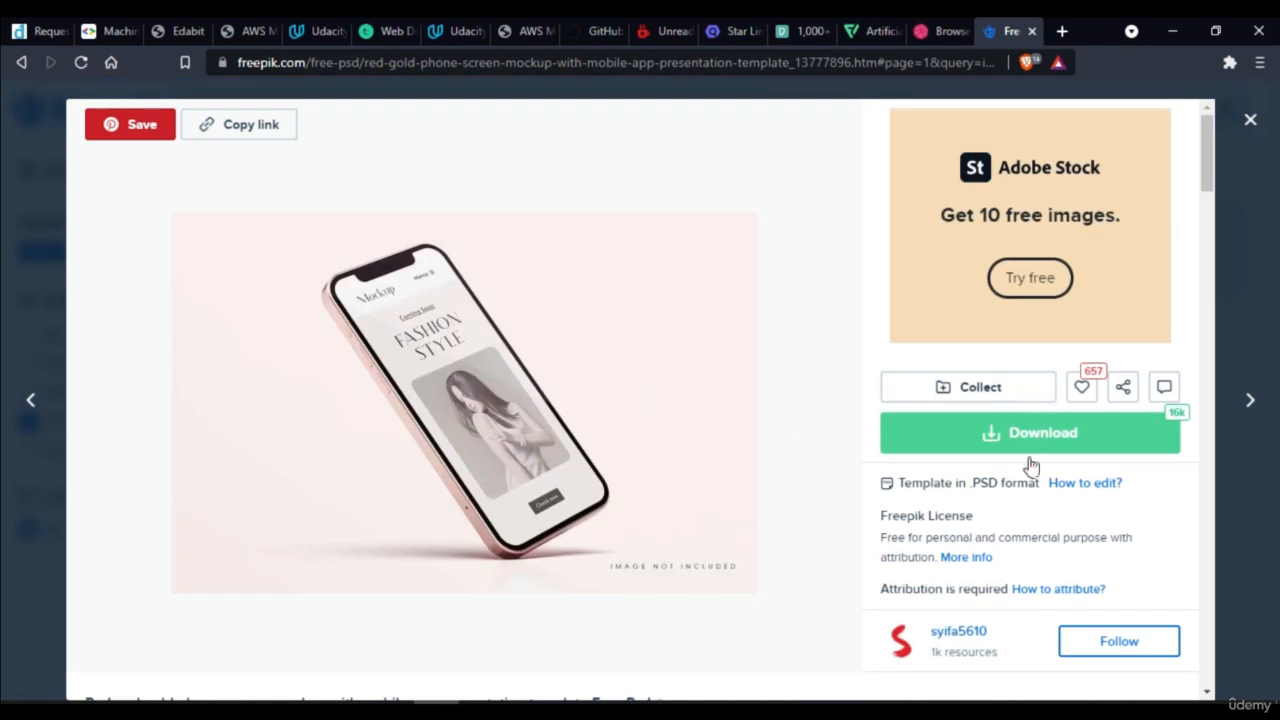
pyautogui.click(1040, 445)
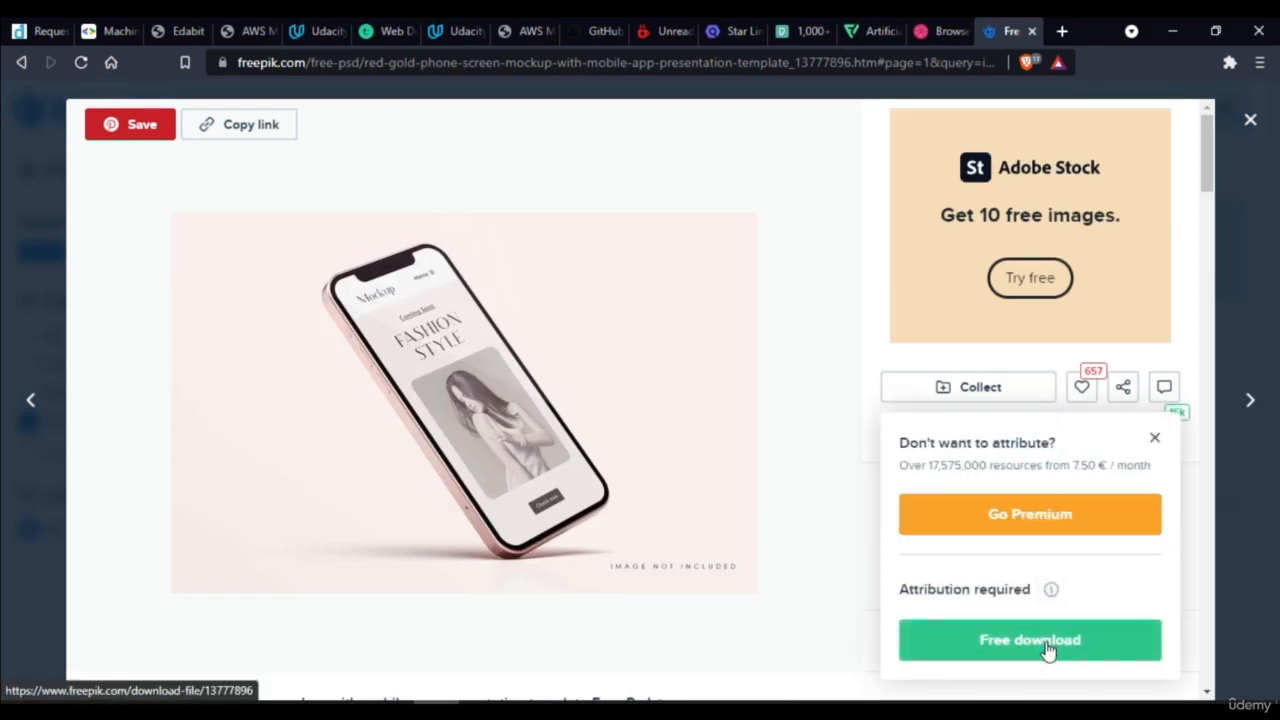
pyautogui.click(1047, 649)
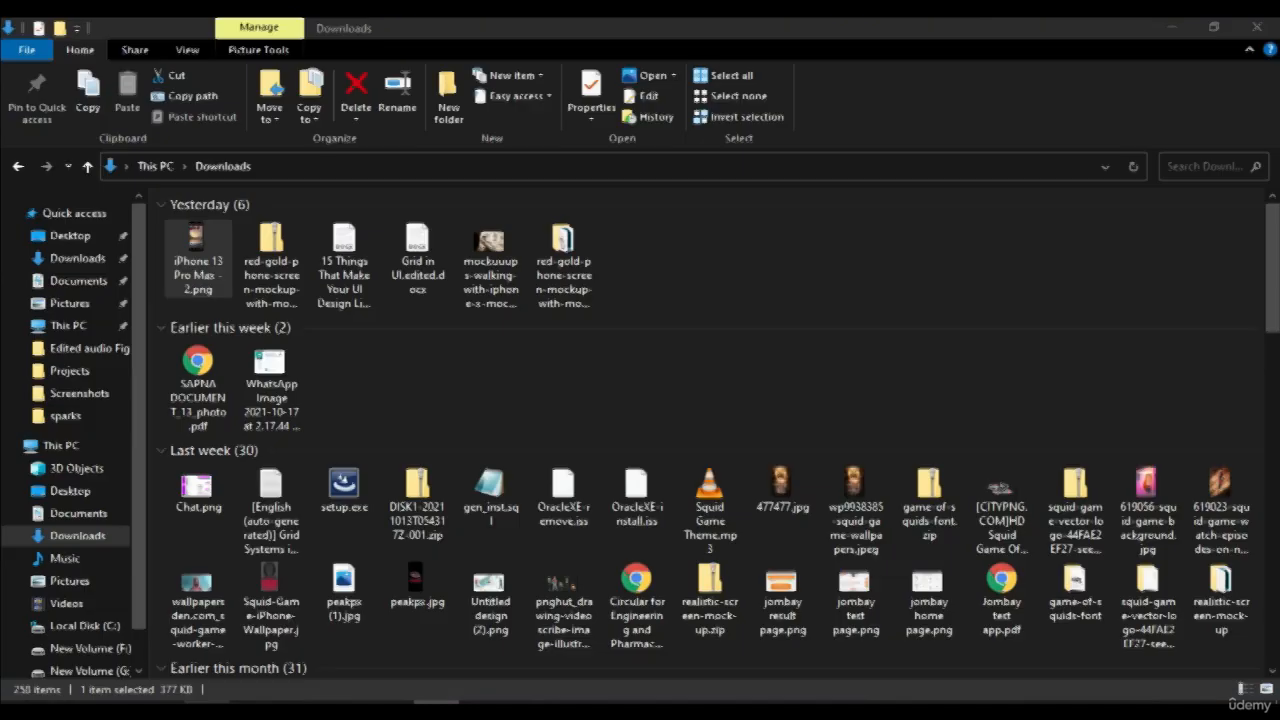
# Switch to File Explorer, extract the downloaded red-gold phone mockup archive into its own folder with 7-Zip, and select 2372.jpg inside.
pyautogui.click(200, 265)
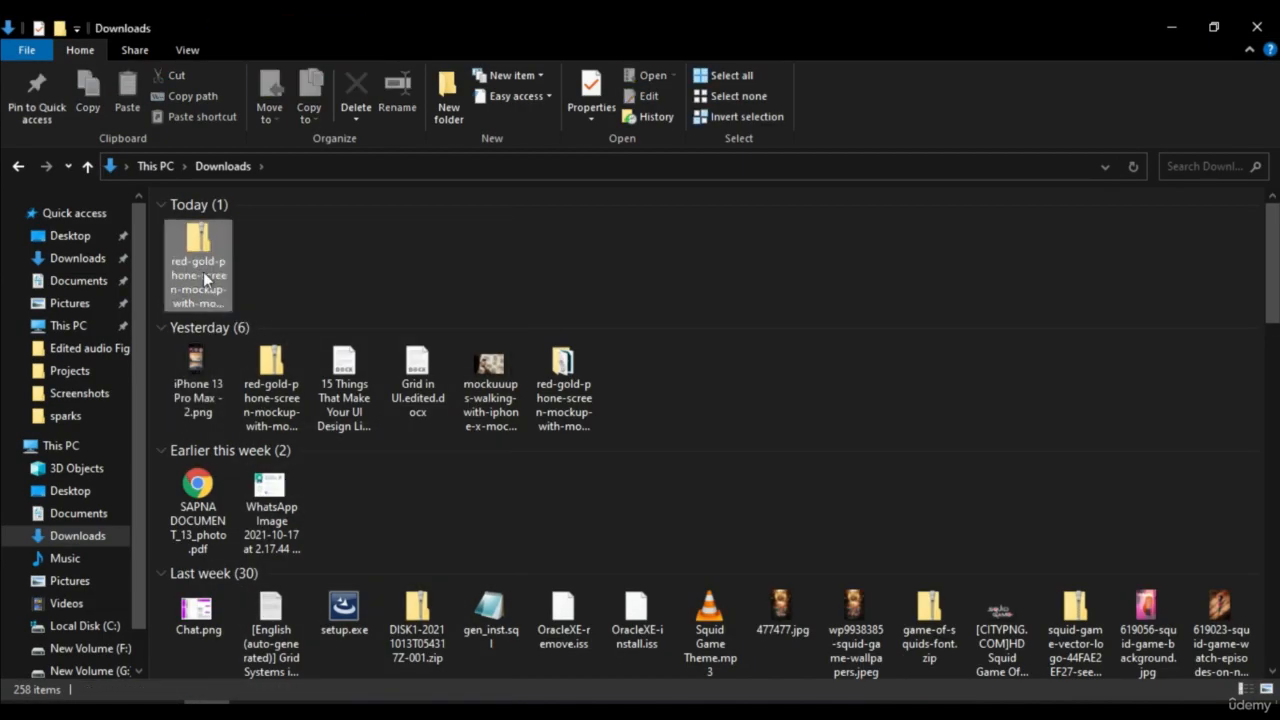
pyautogui.rightClick(203, 272)
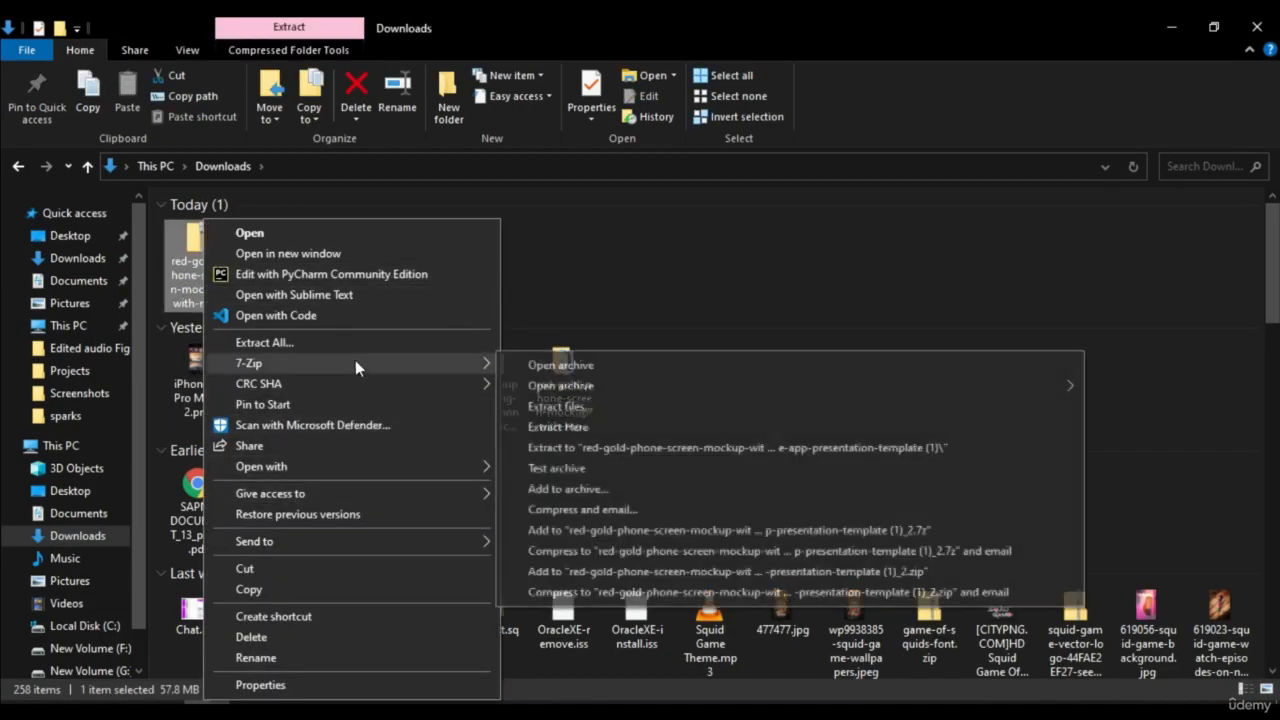
pyautogui.click(355, 362)
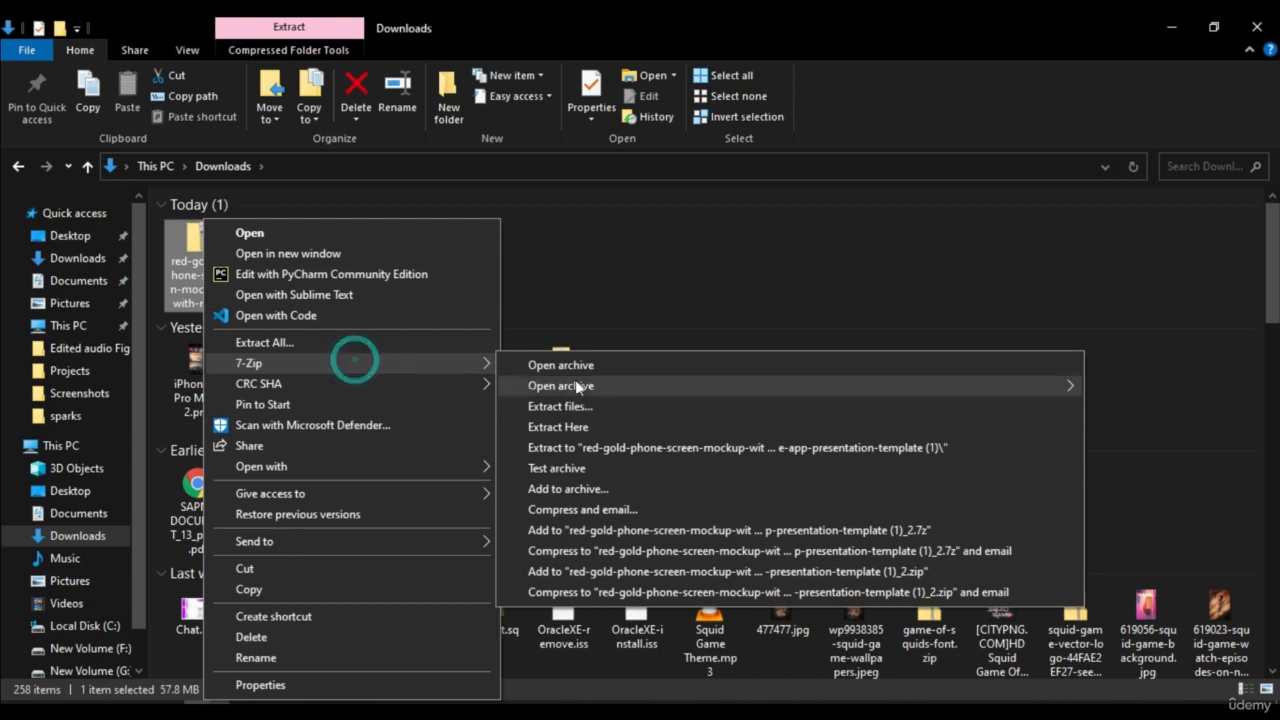
pyautogui.click(618, 449)
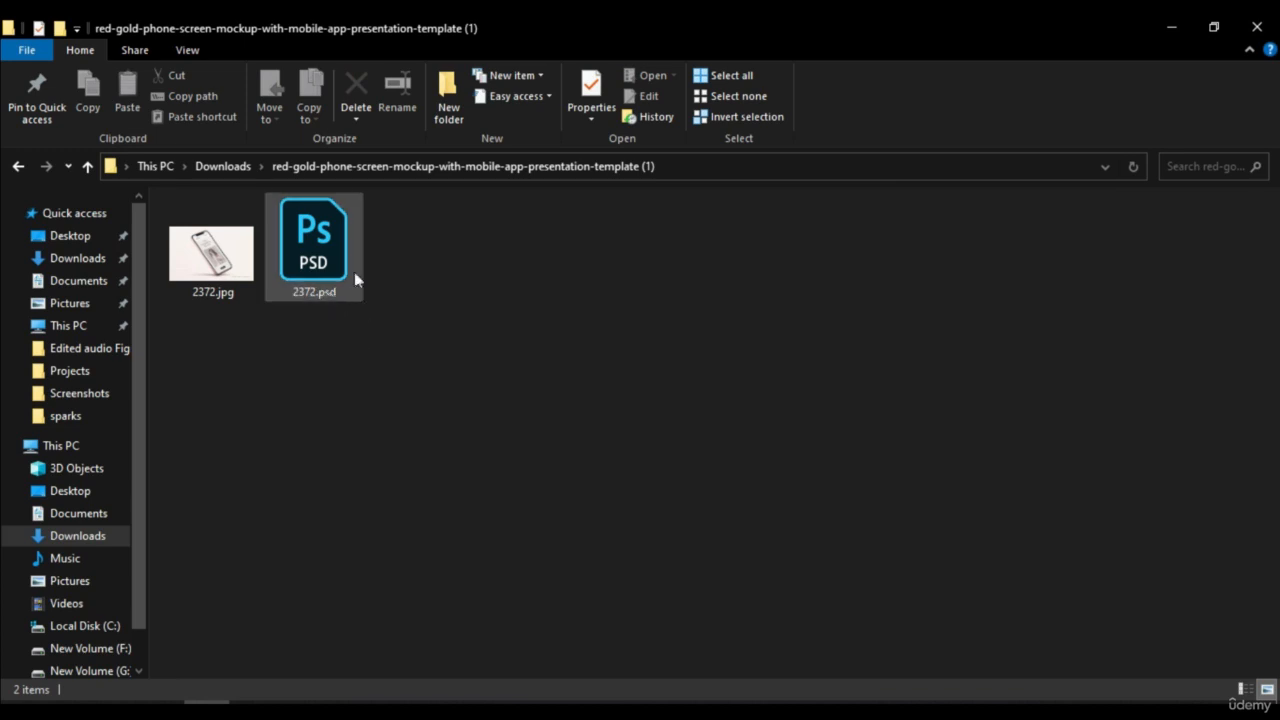
pyautogui.click(212, 285)
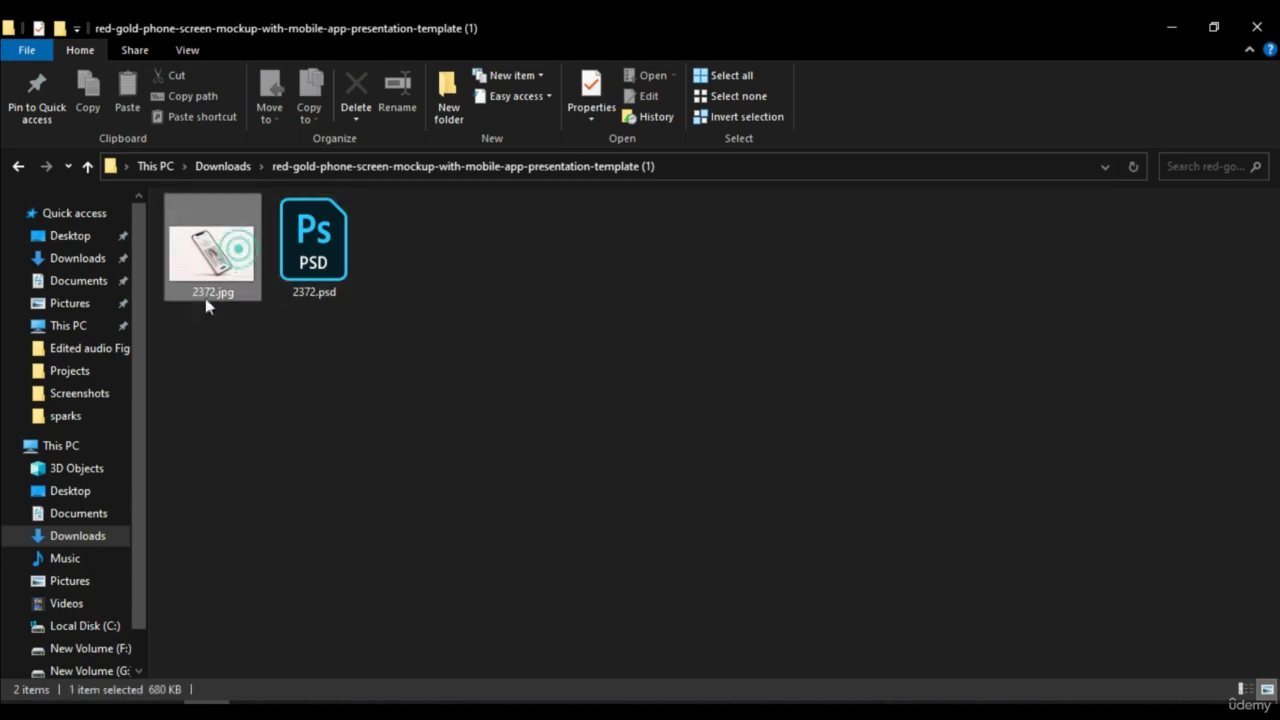
# Switch to Photoshop, open 2372.psd from the extracted red-gold phone mockup folder, and show its layers.
pyautogui.click(450, 368)
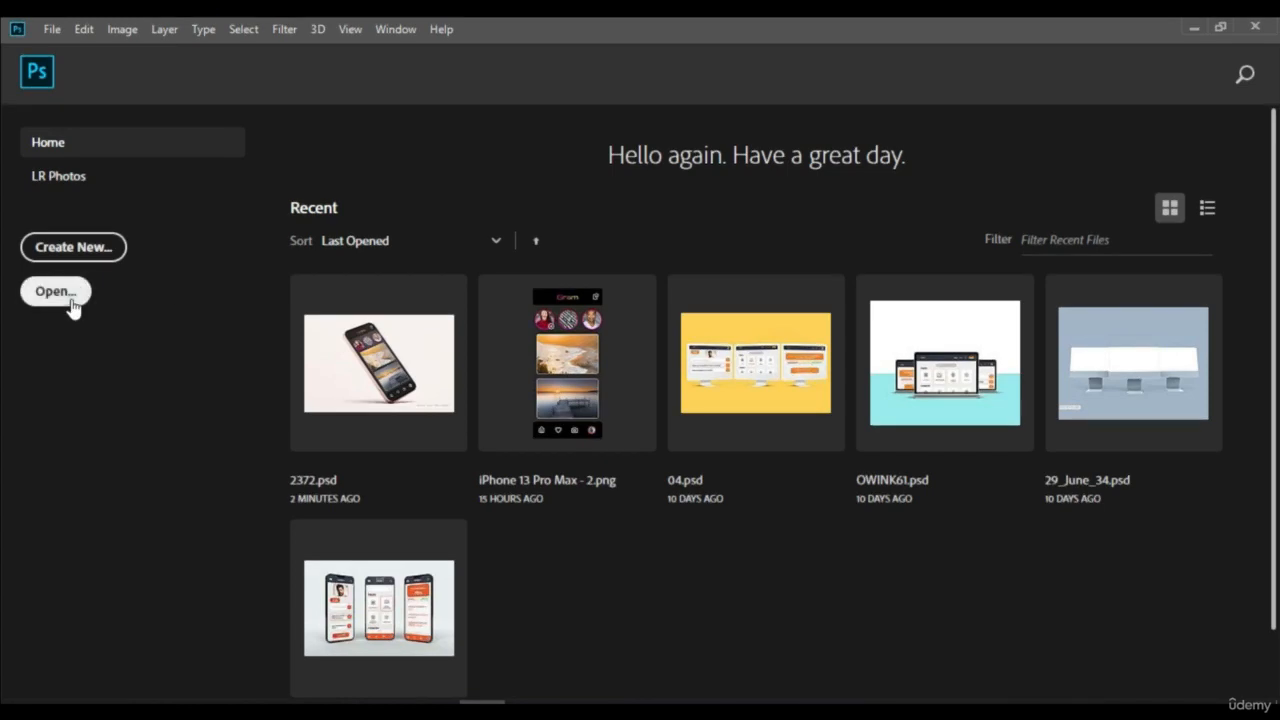
pyautogui.click(56, 292)
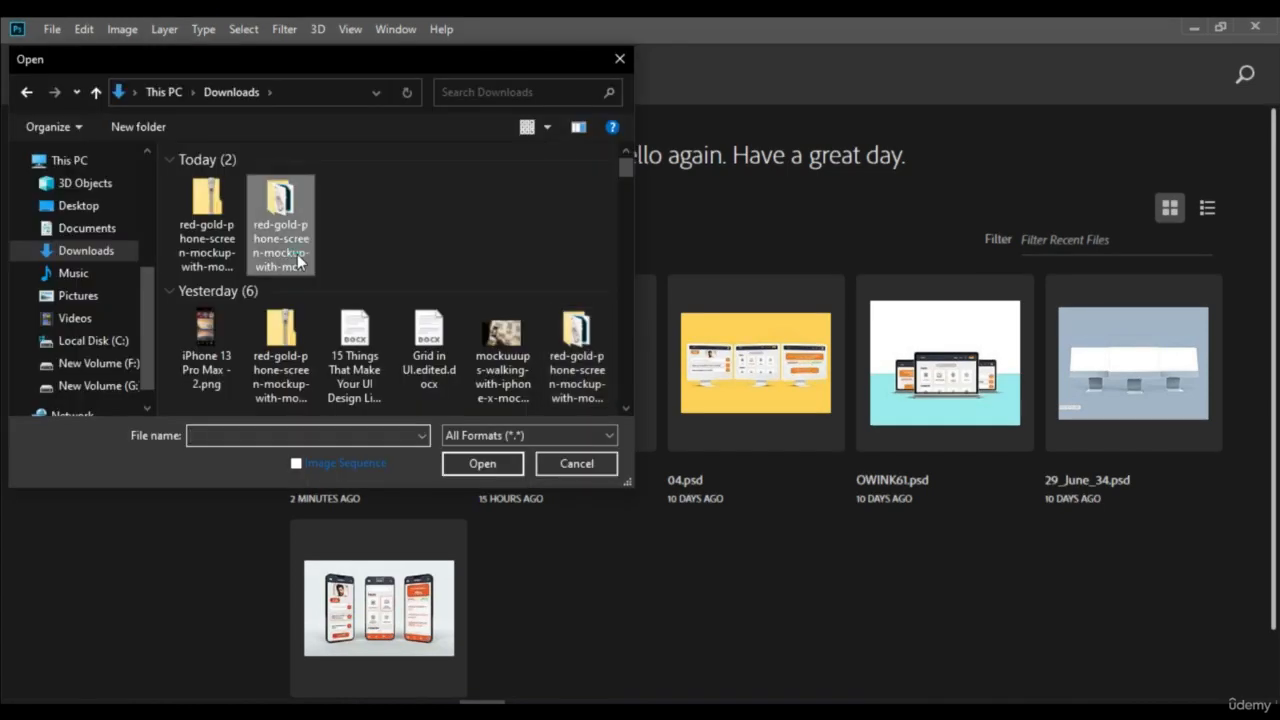
pyautogui.doubleClick(297, 258)
pyautogui.click(350, 222)
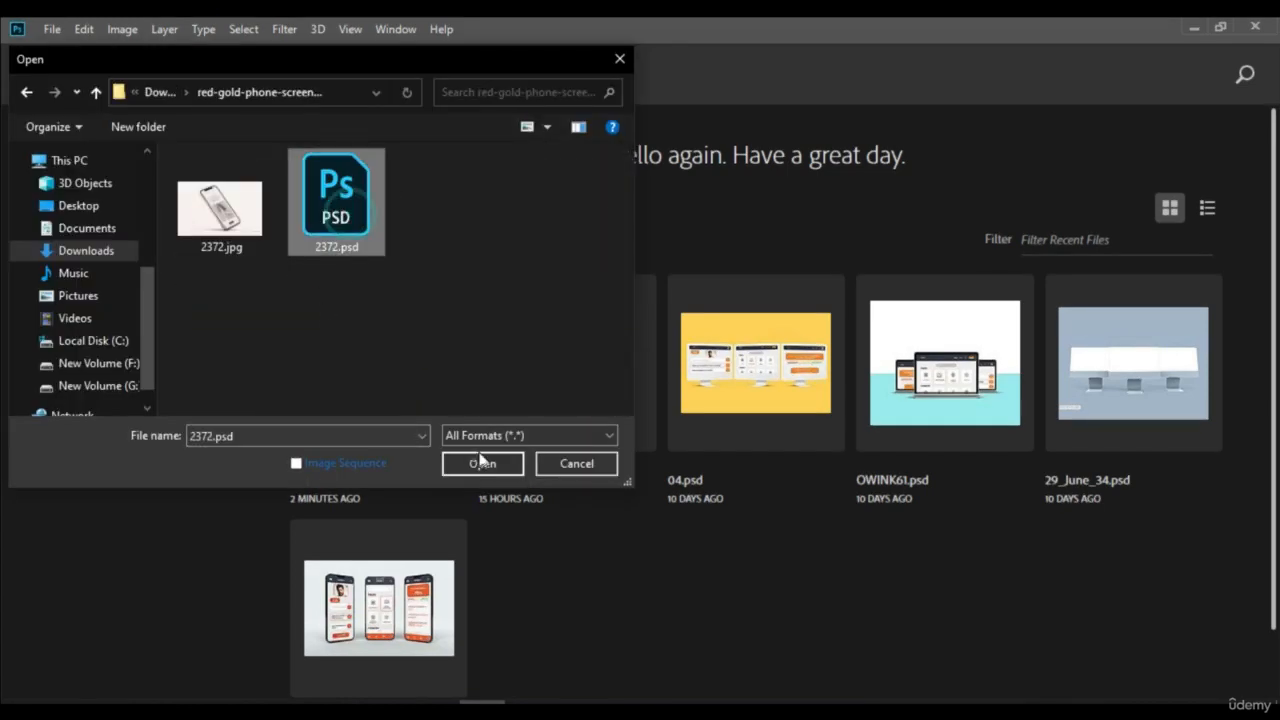
pyautogui.click(482, 464)
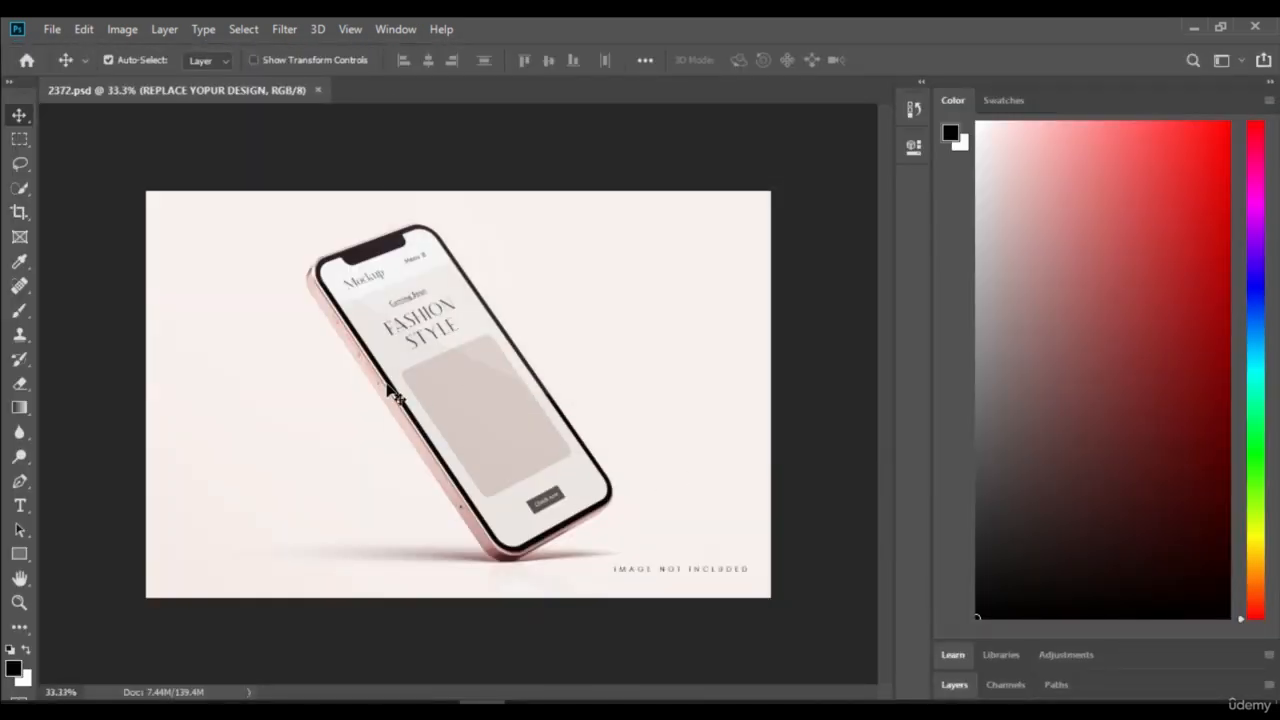
pyautogui.click(964, 689)
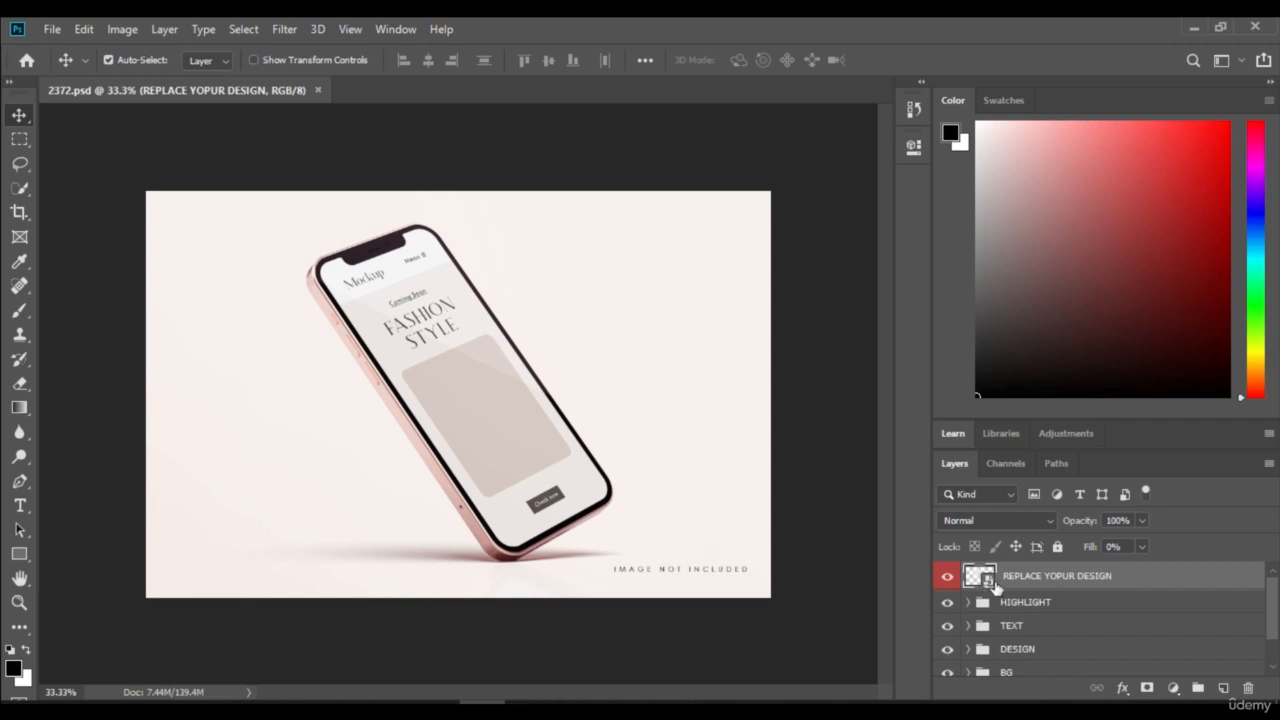
# Open the REPLACE YOPUR DESIGN smart object and replace its DELETE ME group with iPhone 13 Pro Max - 2.png from File Explorer's Downloads folder.
pyautogui.doubleClick(977, 580)
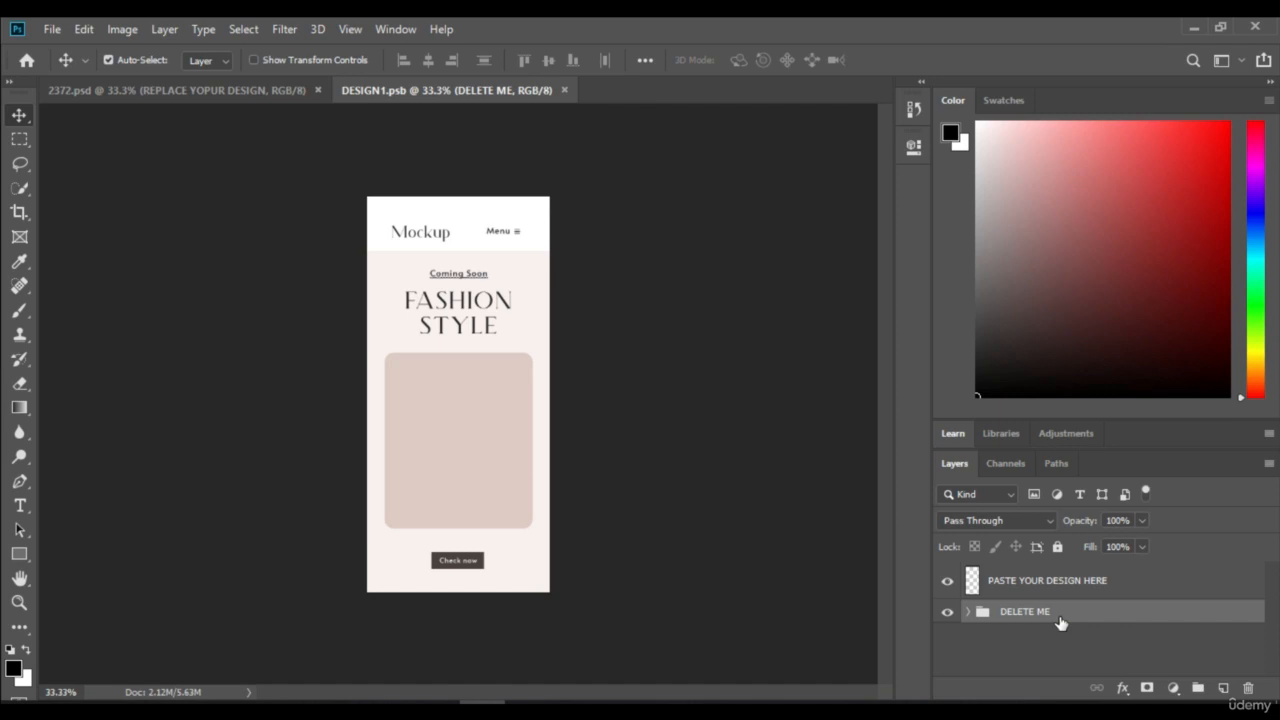
pyautogui.press('Delete')
pyautogui.click(207, 708)
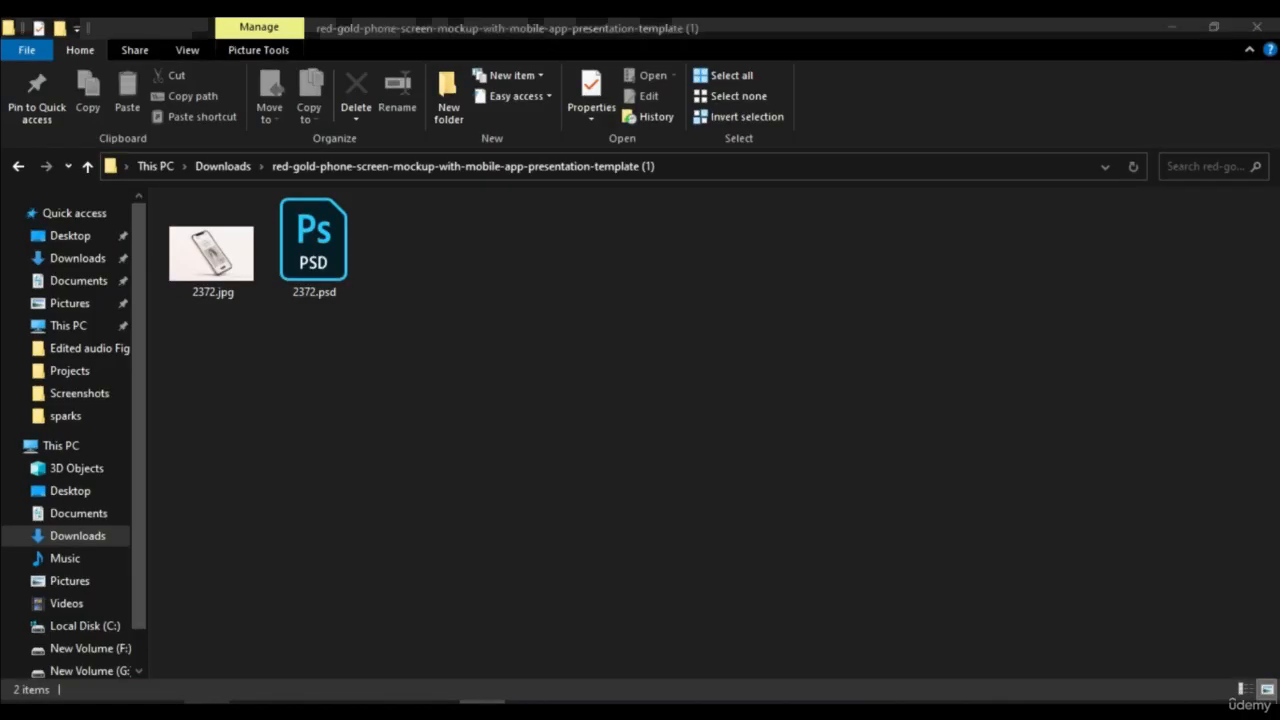
pyautogui.click(18, 176)
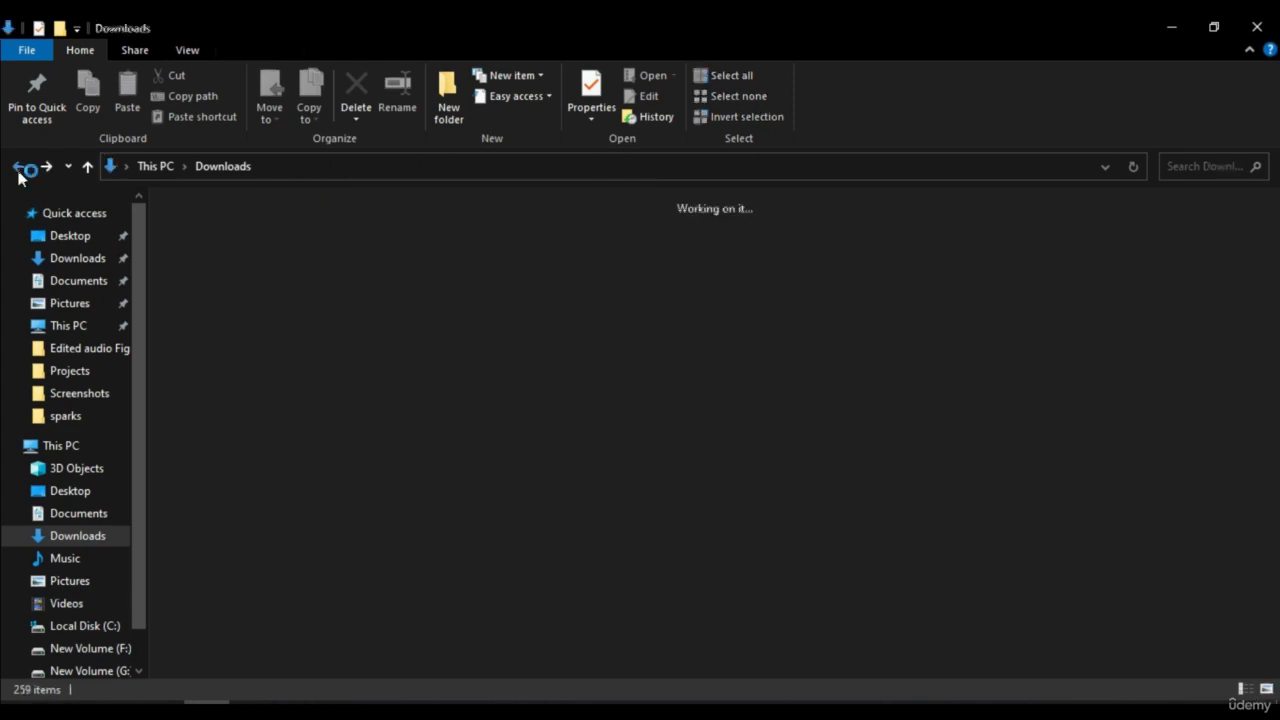
pyautogui.moveTo(192, 372); pyautogui.dragTo(457, 366)
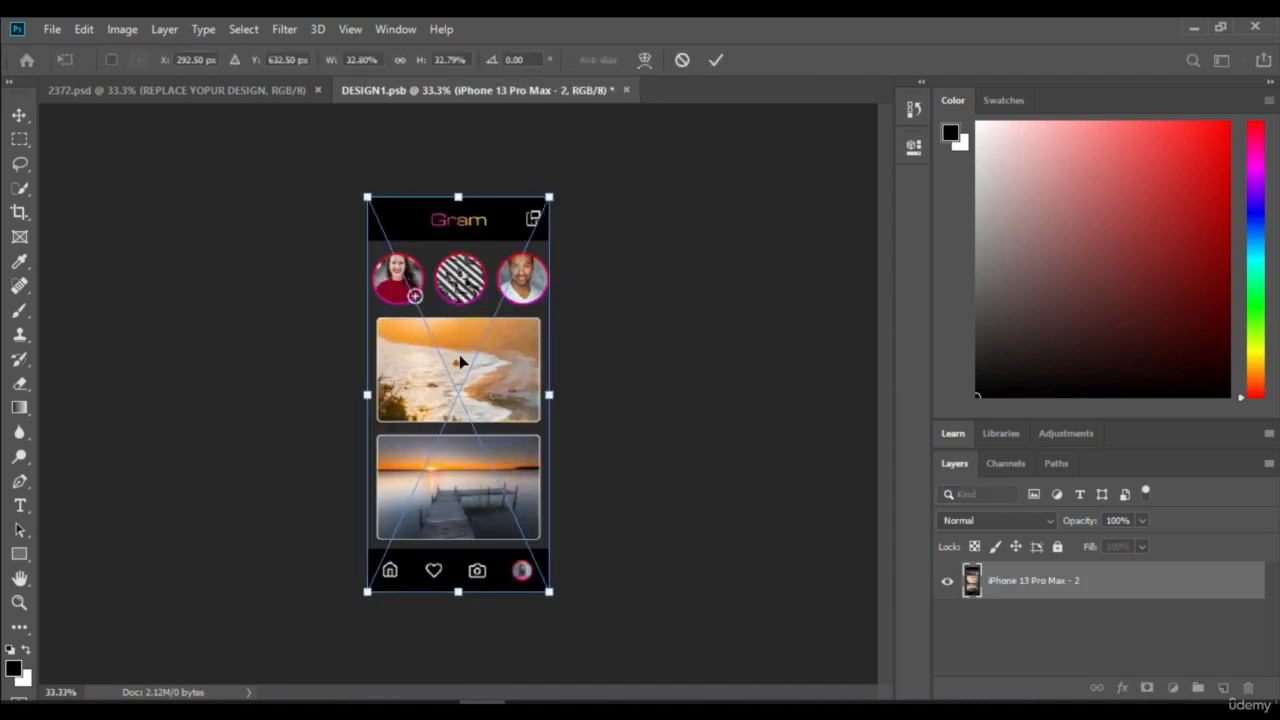
# Commit the placed app screen, save DESIGN1.psb and return to the 2372.psd mockup.
pyautogui.hotkey('ctrl', 's')
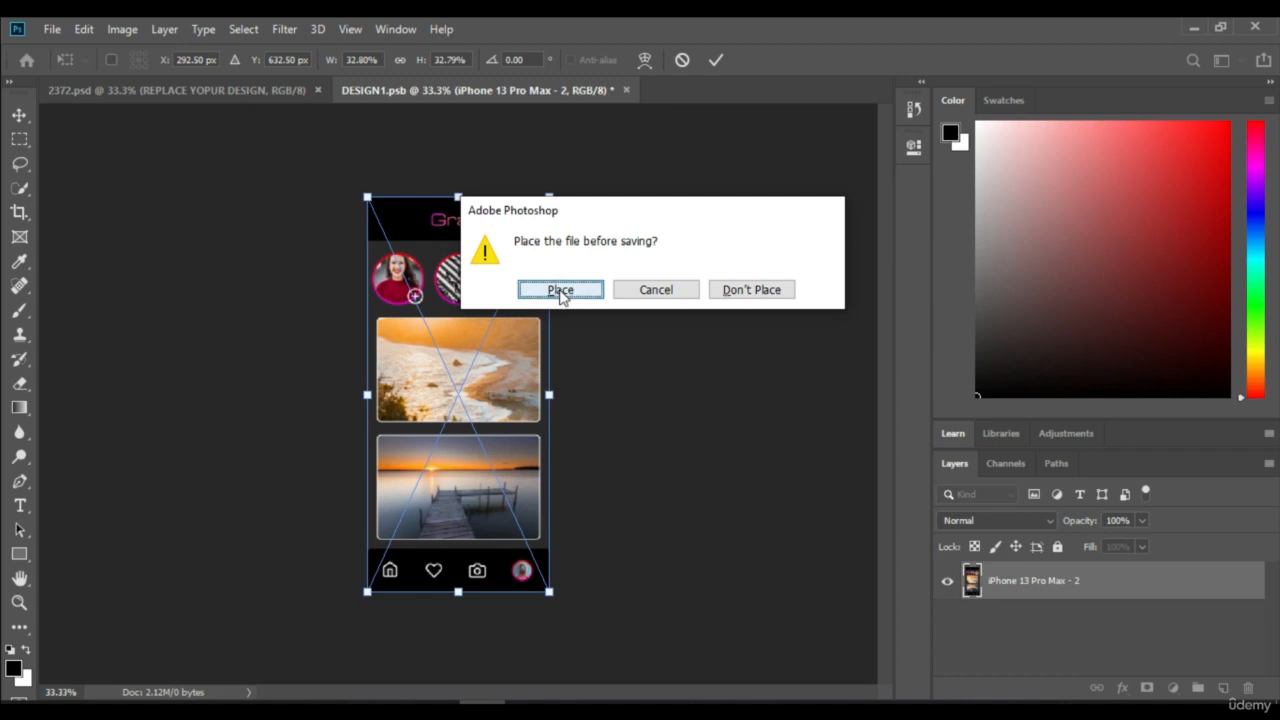
pyautogui.click(561, 291)
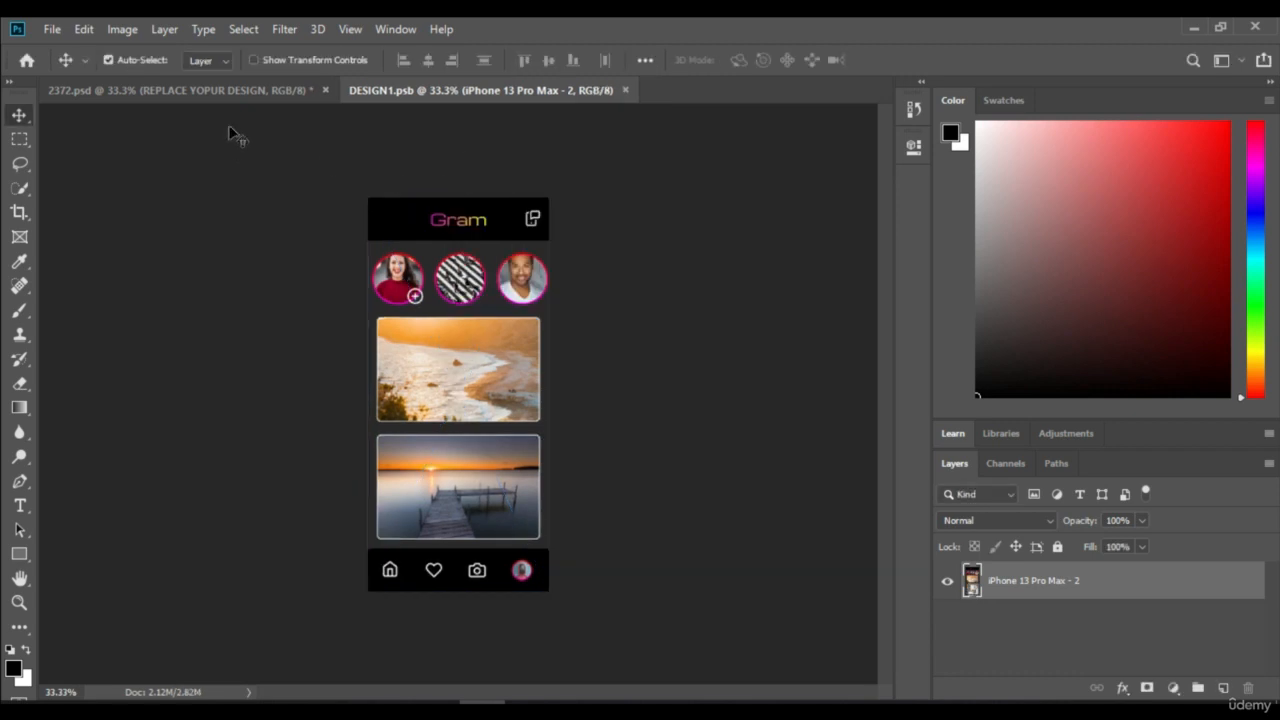
pyautogui.click(247, 90)
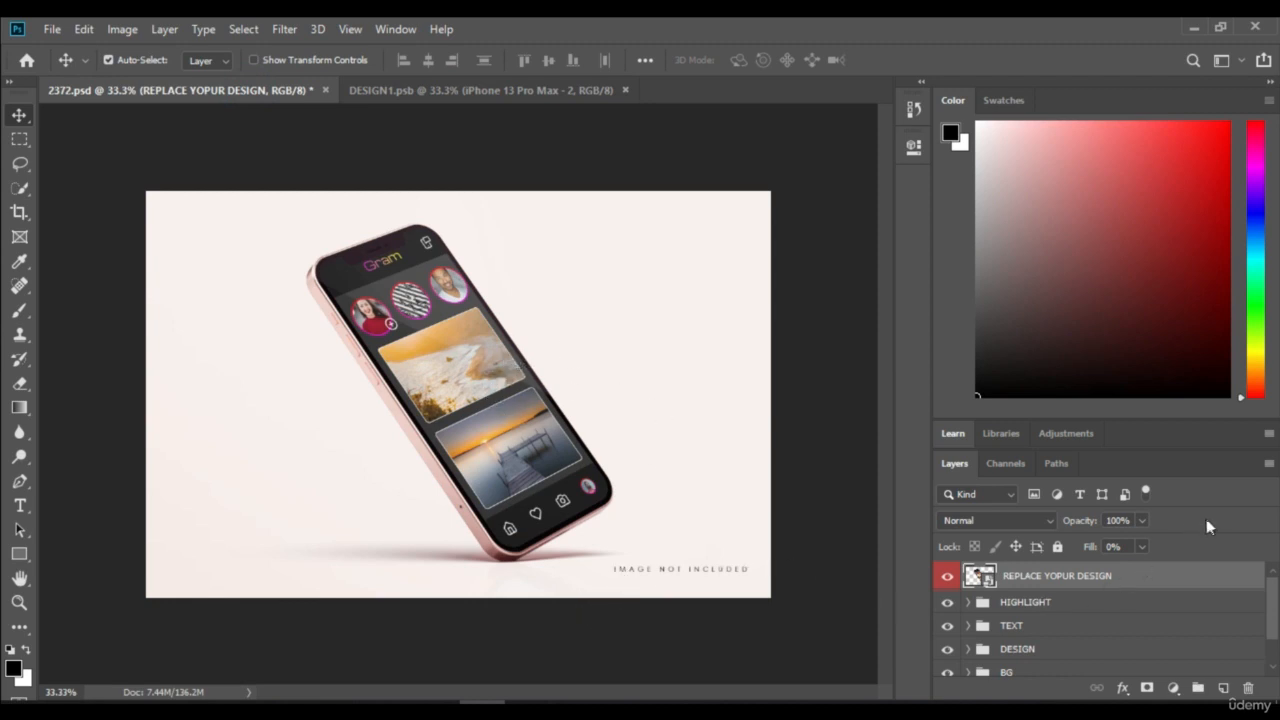
# Delete the IMAGE NOT INCLUDED text layer from the mockup's TEXT group.
pyautogui.click(967, 625)
pyautogui.click(1066, 623)
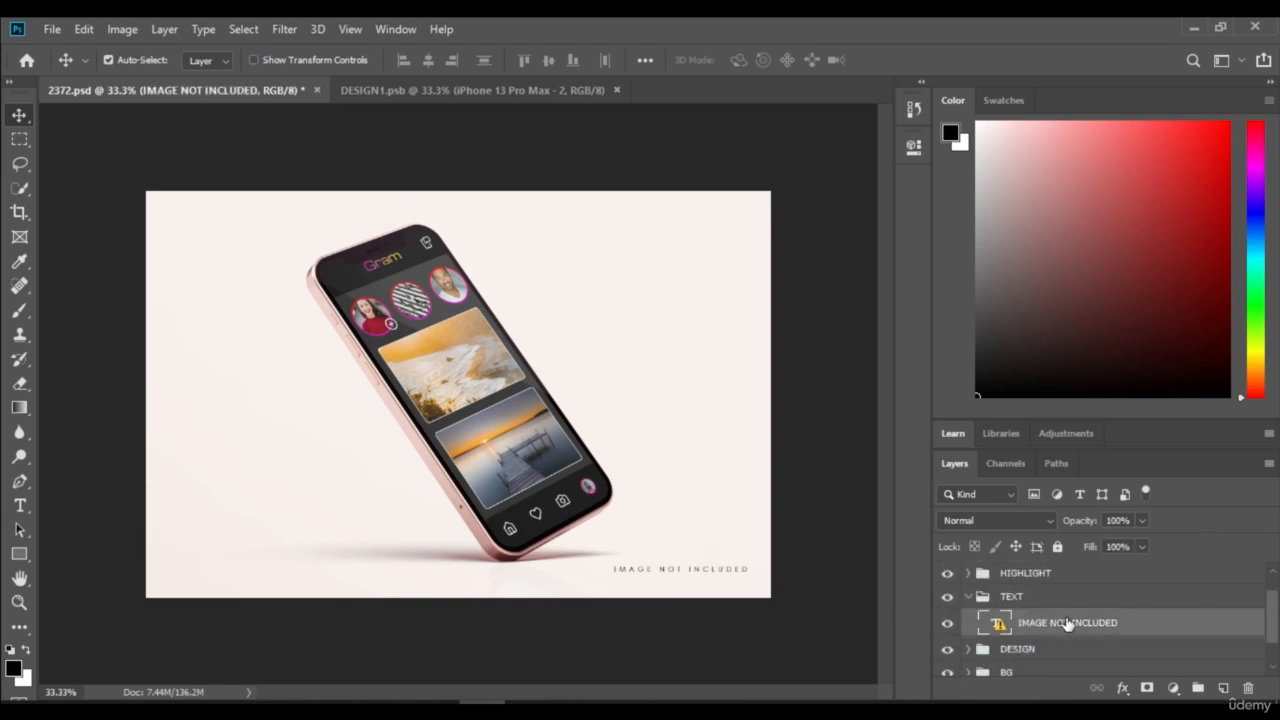
pyautogui.press('Delete')
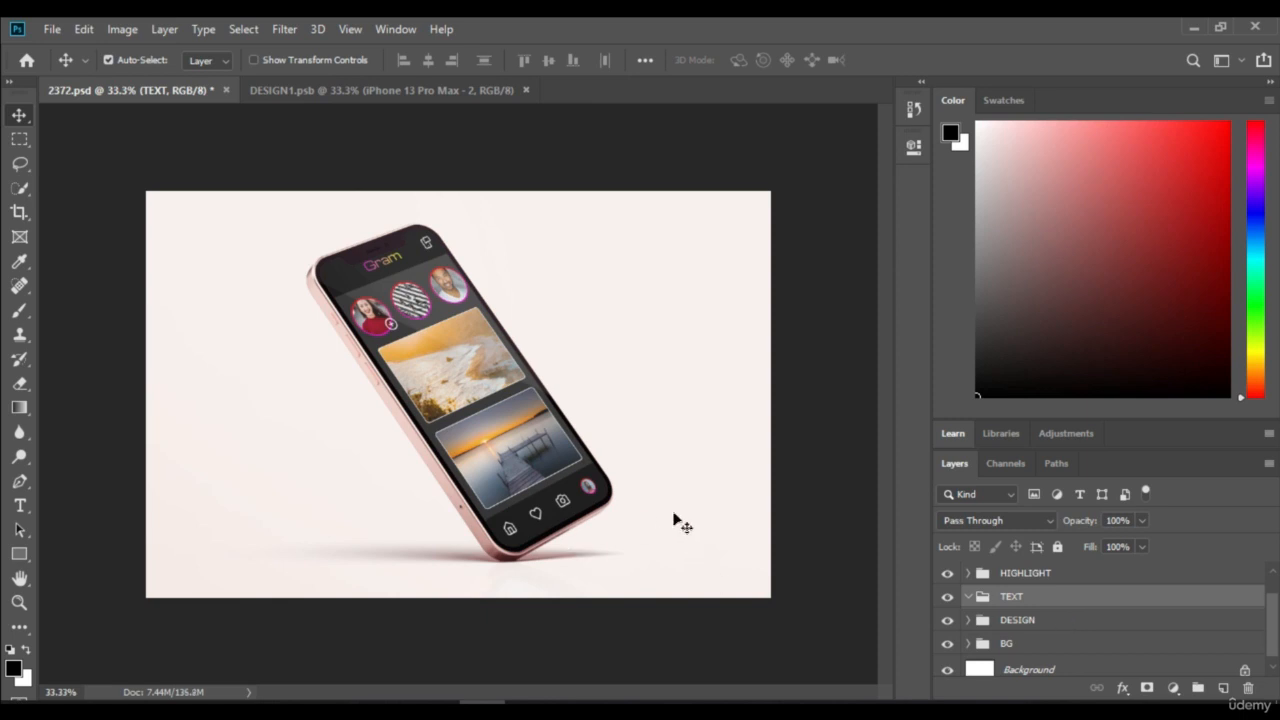
# Quick-export the finished mockup as 2372.png into the Downloads folder.
pyautogui.click(52, 30)
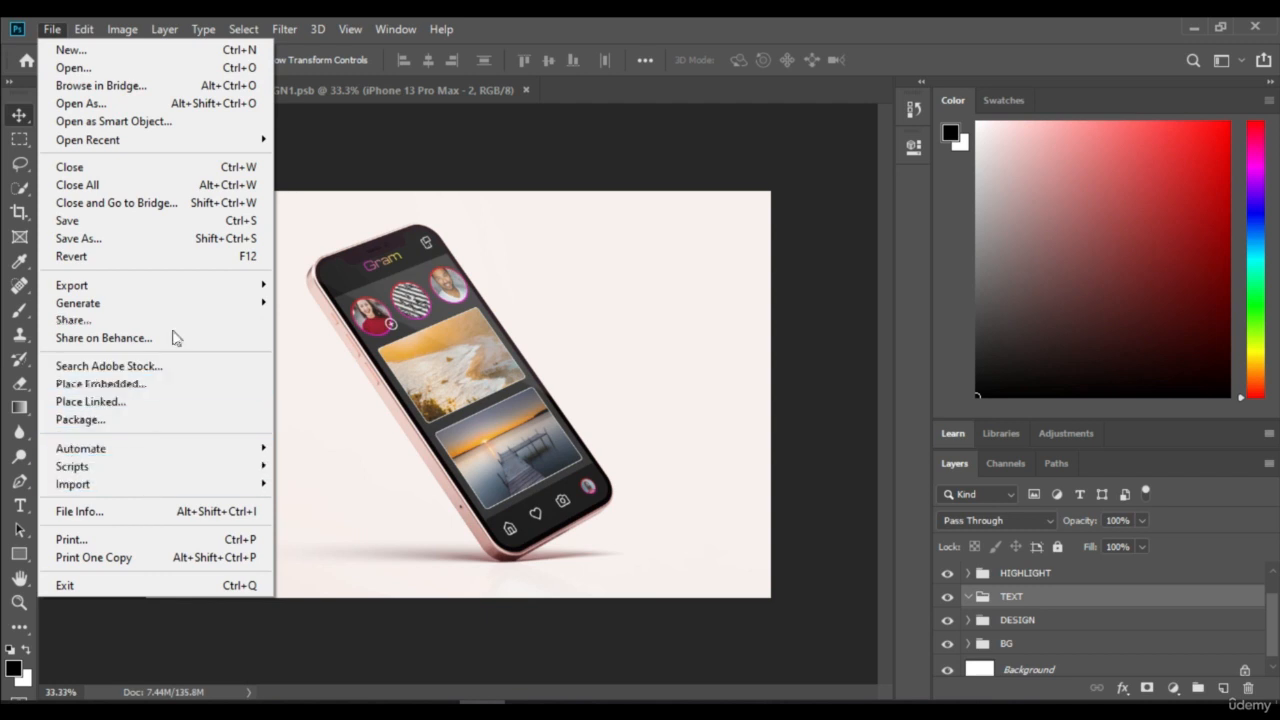
pyautogui.moveTo(205, 288)
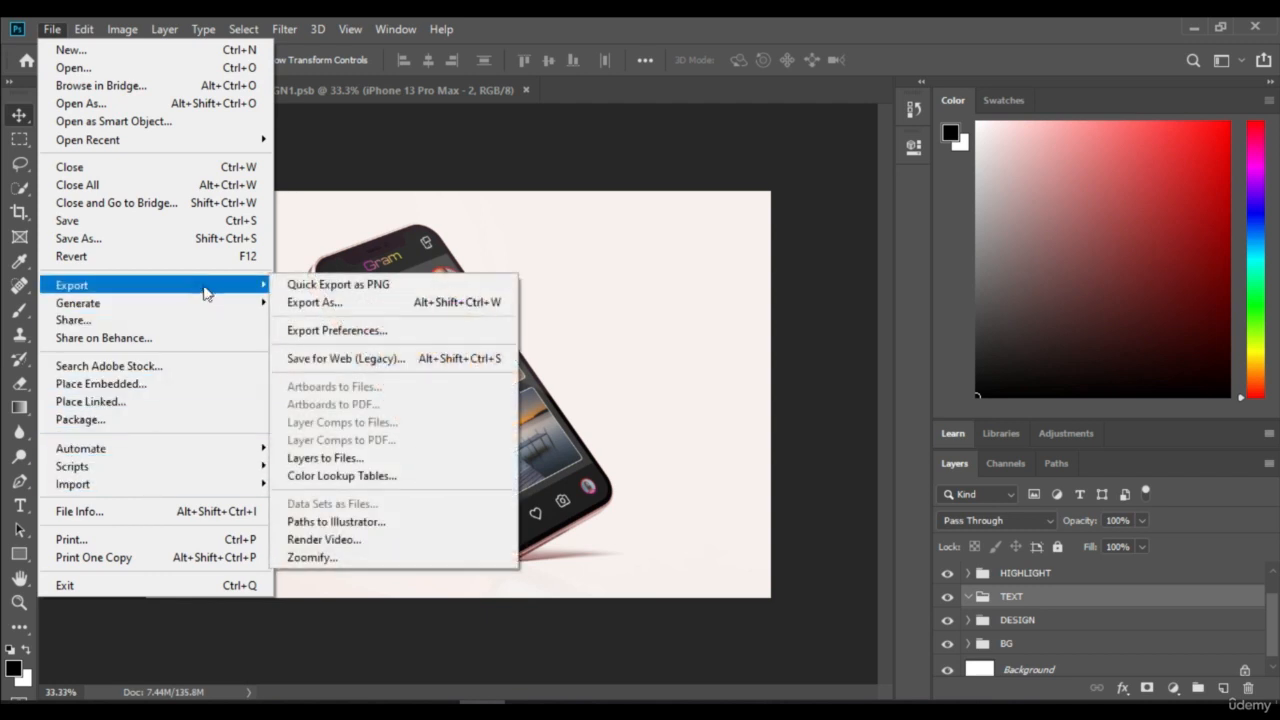
pyautogui.click(342, 287)
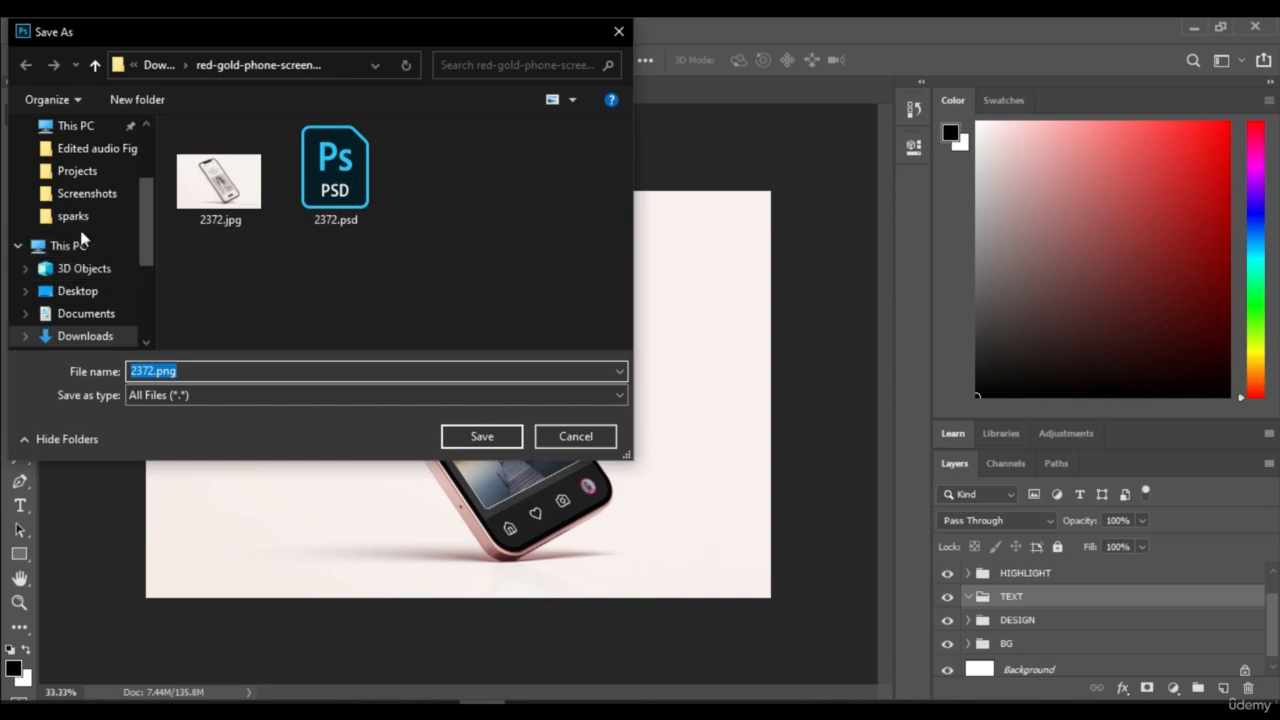
pyautogui.scroll(2, 105, 130)
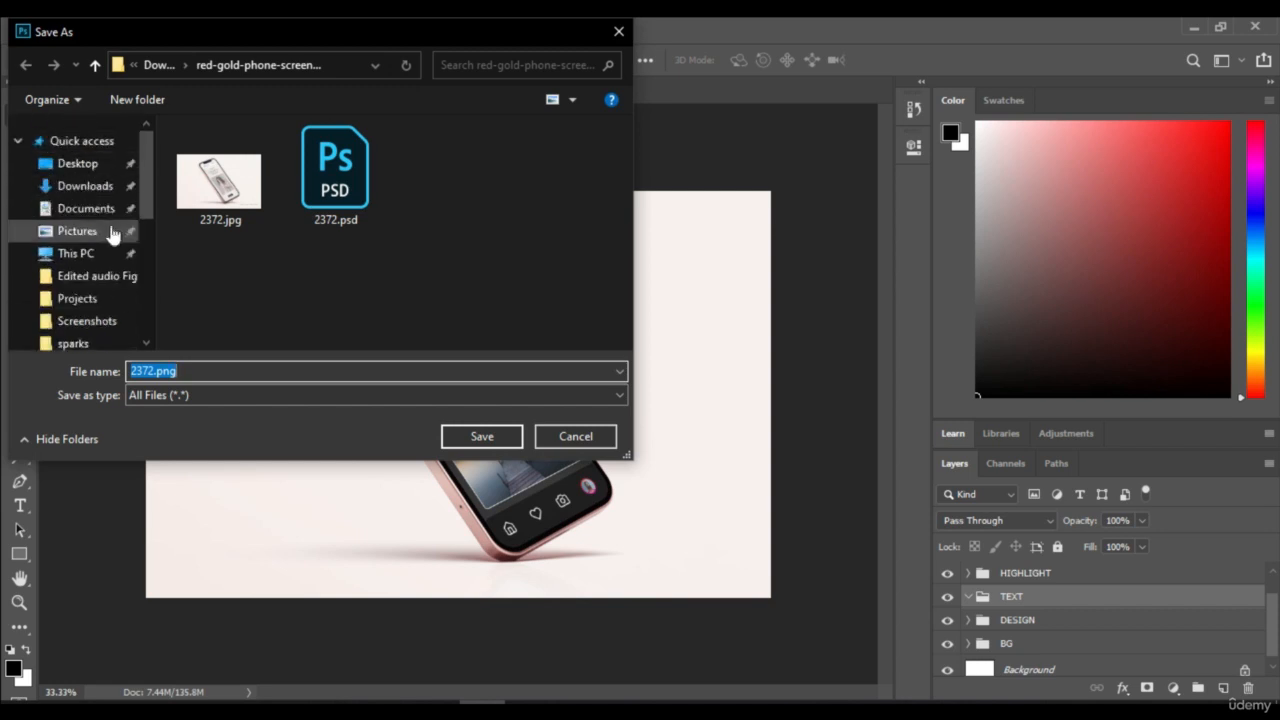
pyautogui.click(86, 186)
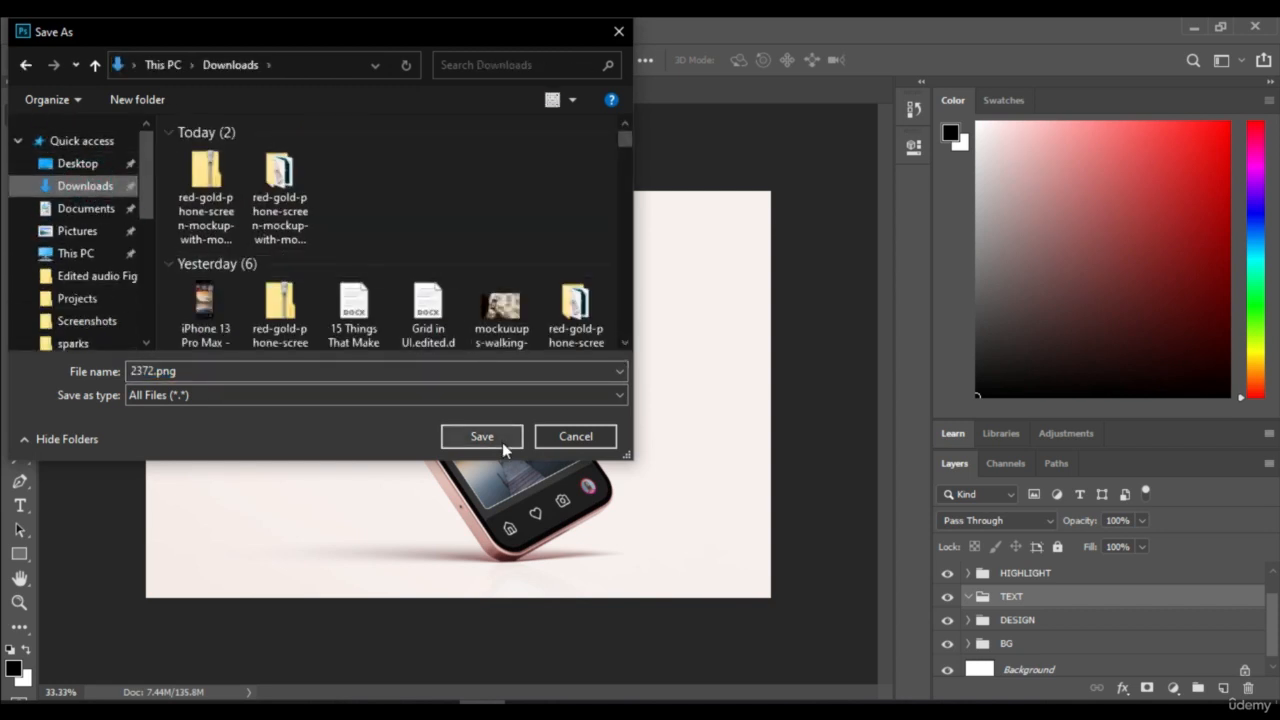
pyautogui.click(502, 442)
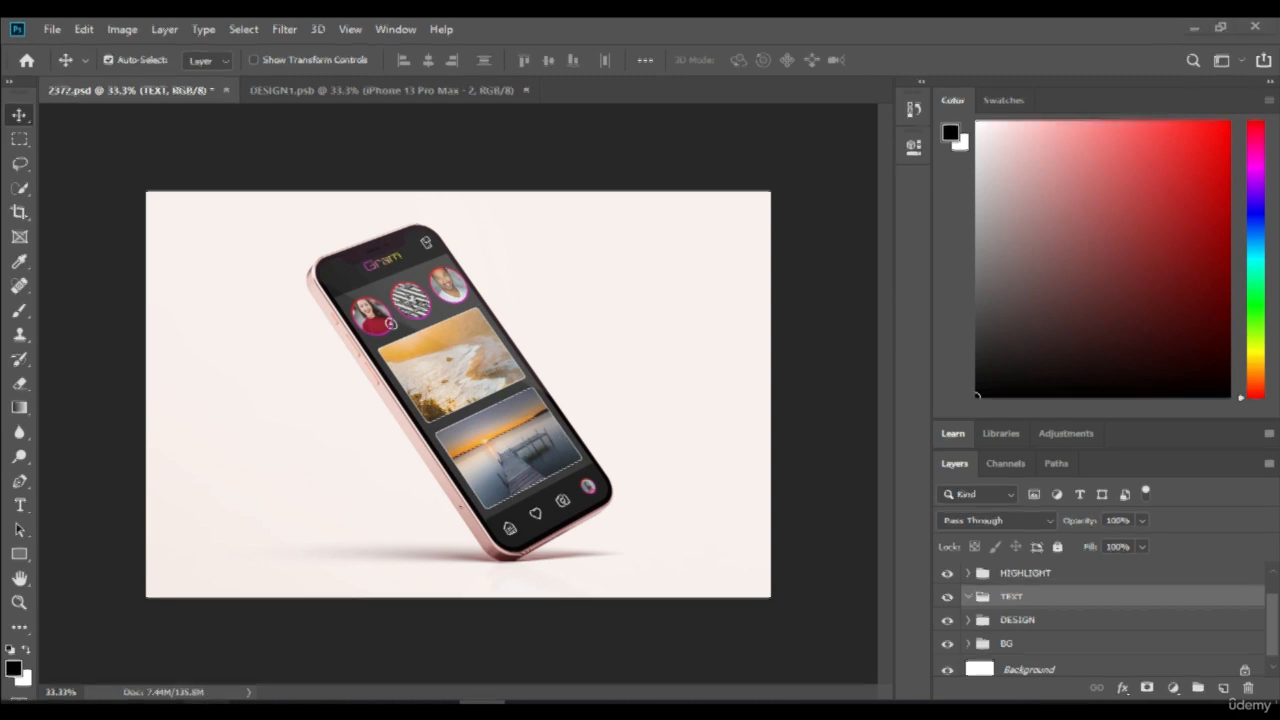
# Switch to File Explorer, open the exported 2372.png from Downloads in Photos and inspect the mockup's screen up close.
pyautogui.click(206, 711)
pyautogui.click(218, 238)
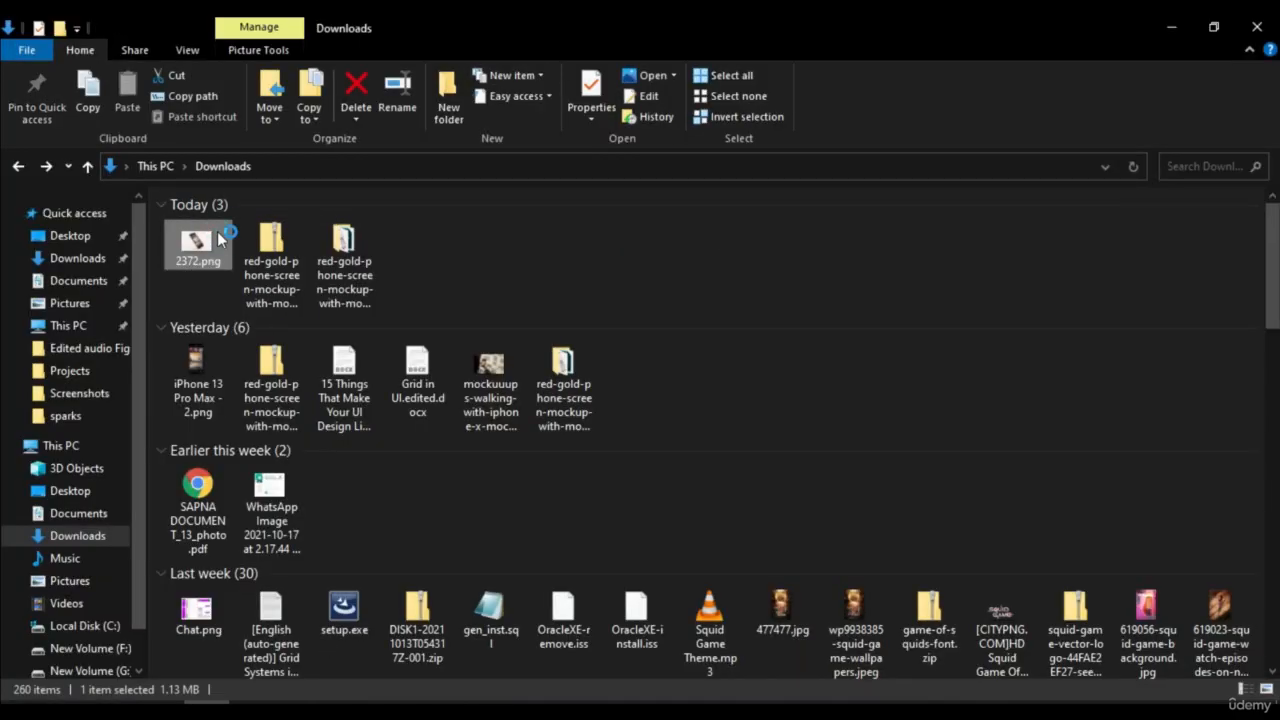
pyautogui.doubleClick(218, 238)
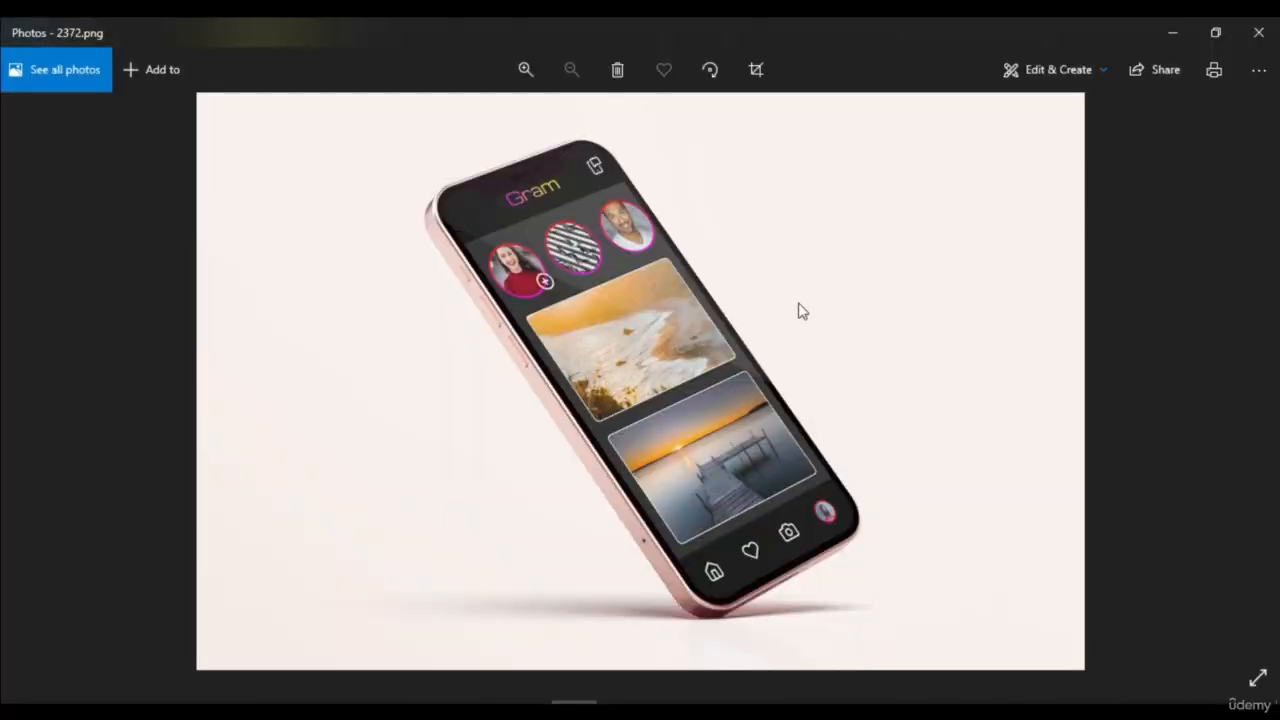
pyautogui.scroll(5, 725, 374)
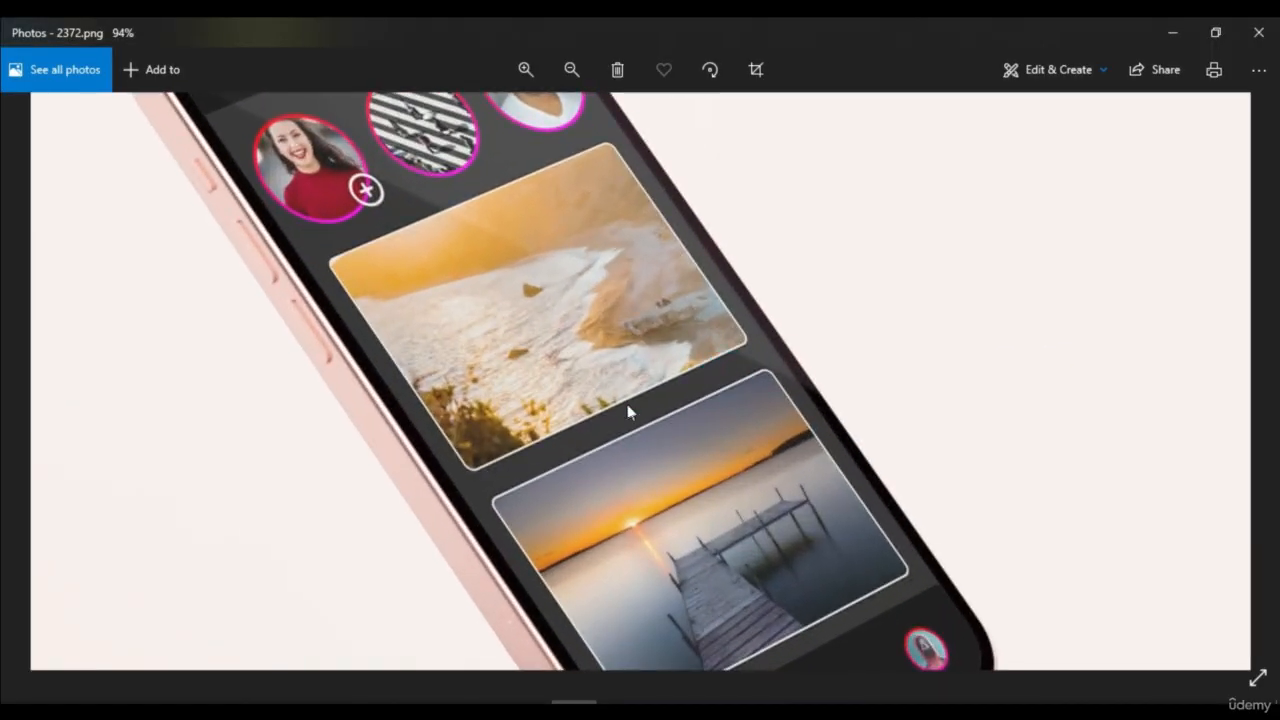
pyautogui.scroll(-5, 504, 413)
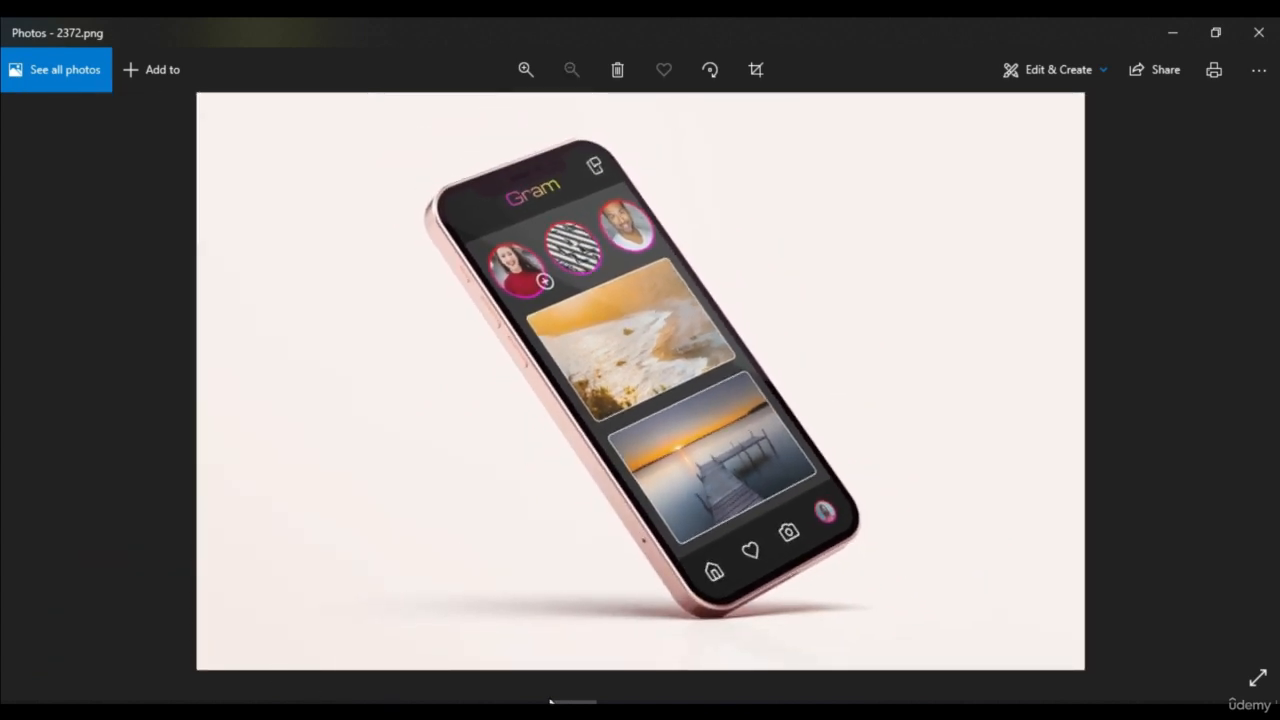
# Switch to Freepik in the browser, search for "dasktop mockups" in the Psd category and look through the results page.
pyautogui.click(436, 703)
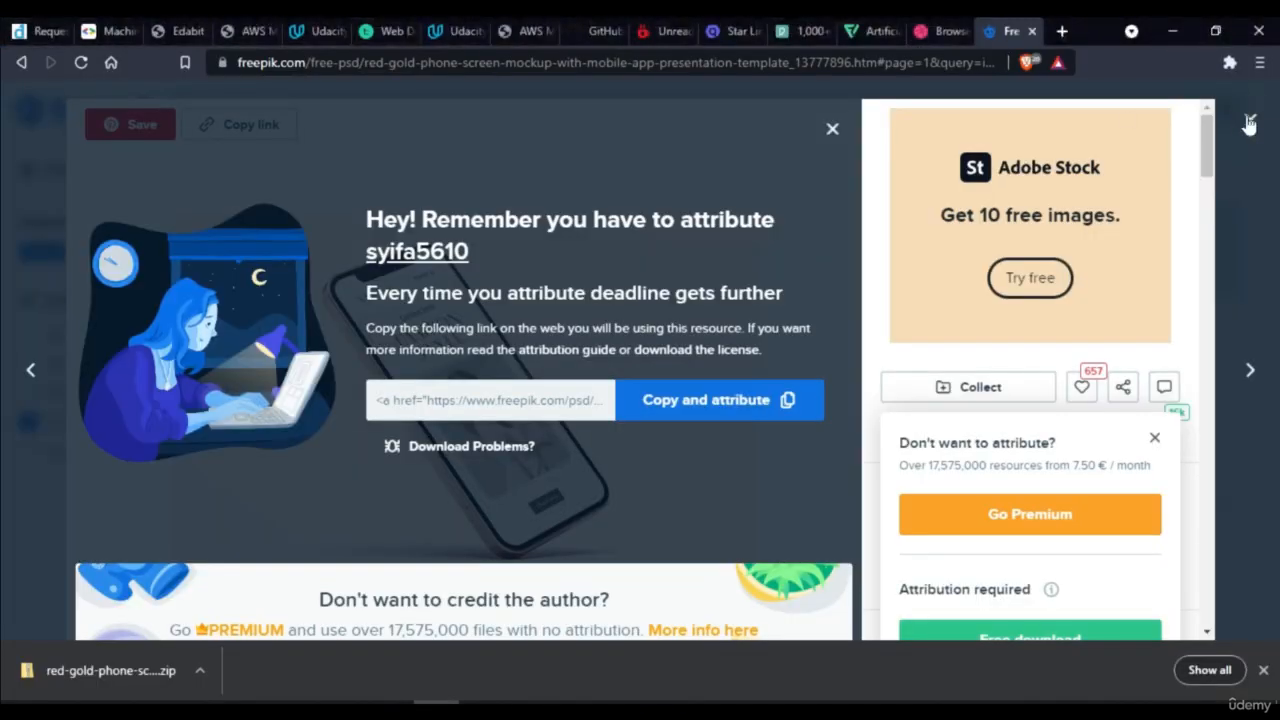
pyautogui.click(1251, 120)
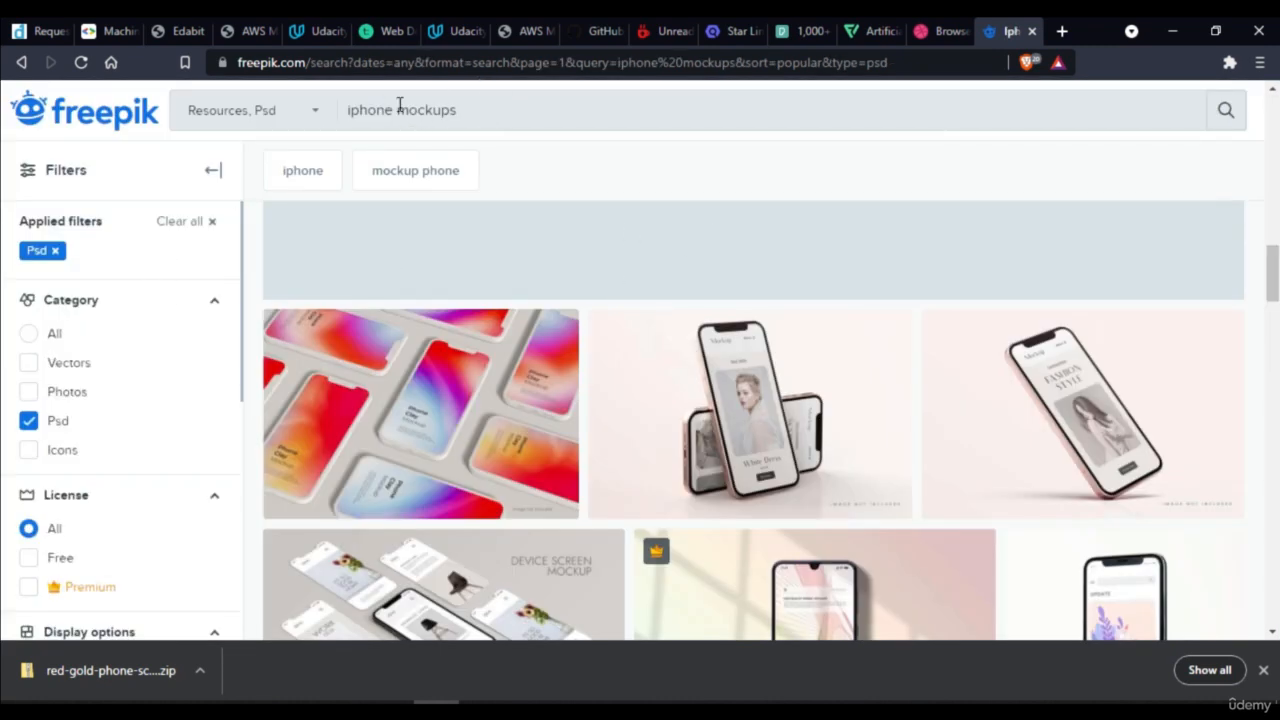
pyautogui.doubleClick(394, 111)
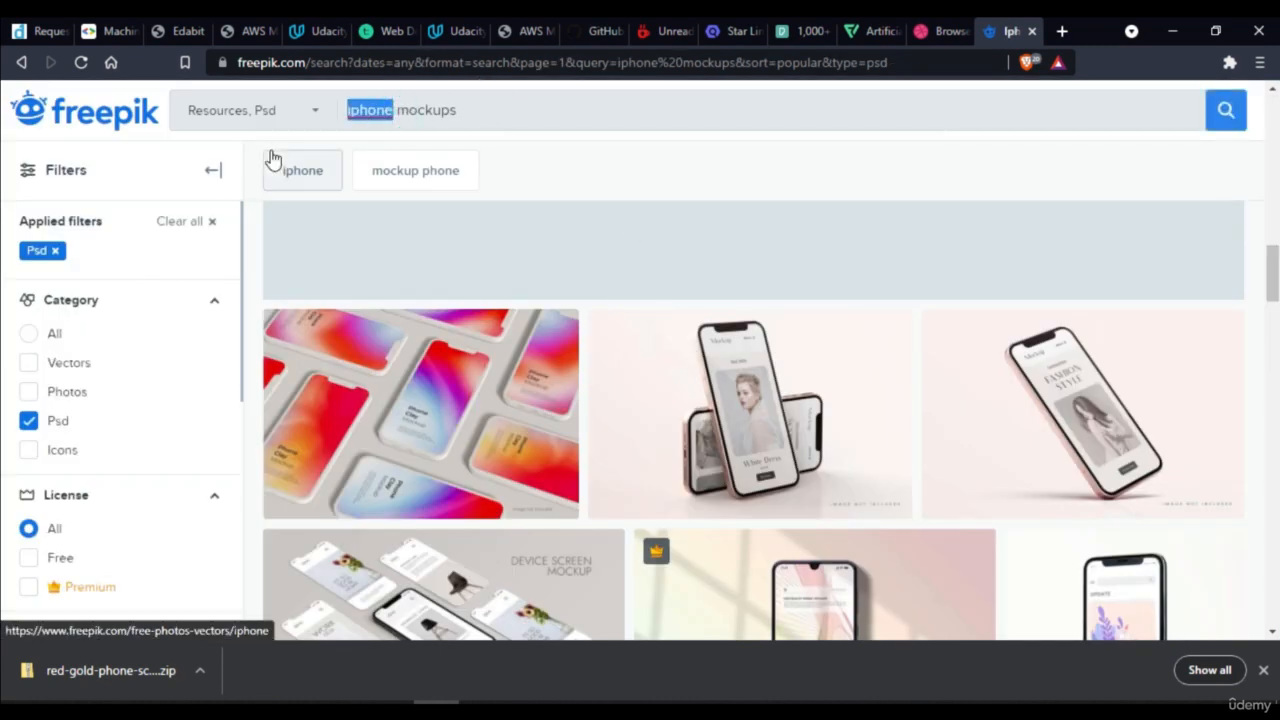
pyautogui.write('dask')
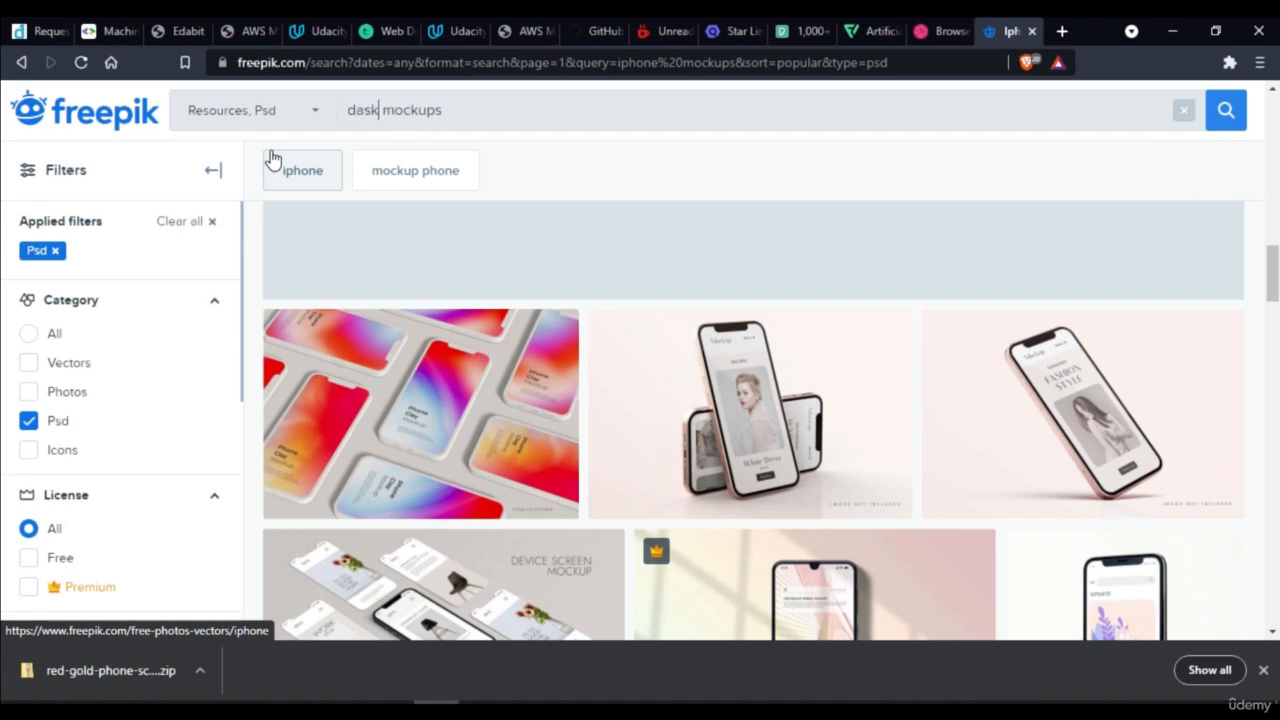
pyautogui.write('top')
pyautogui.press('Return')
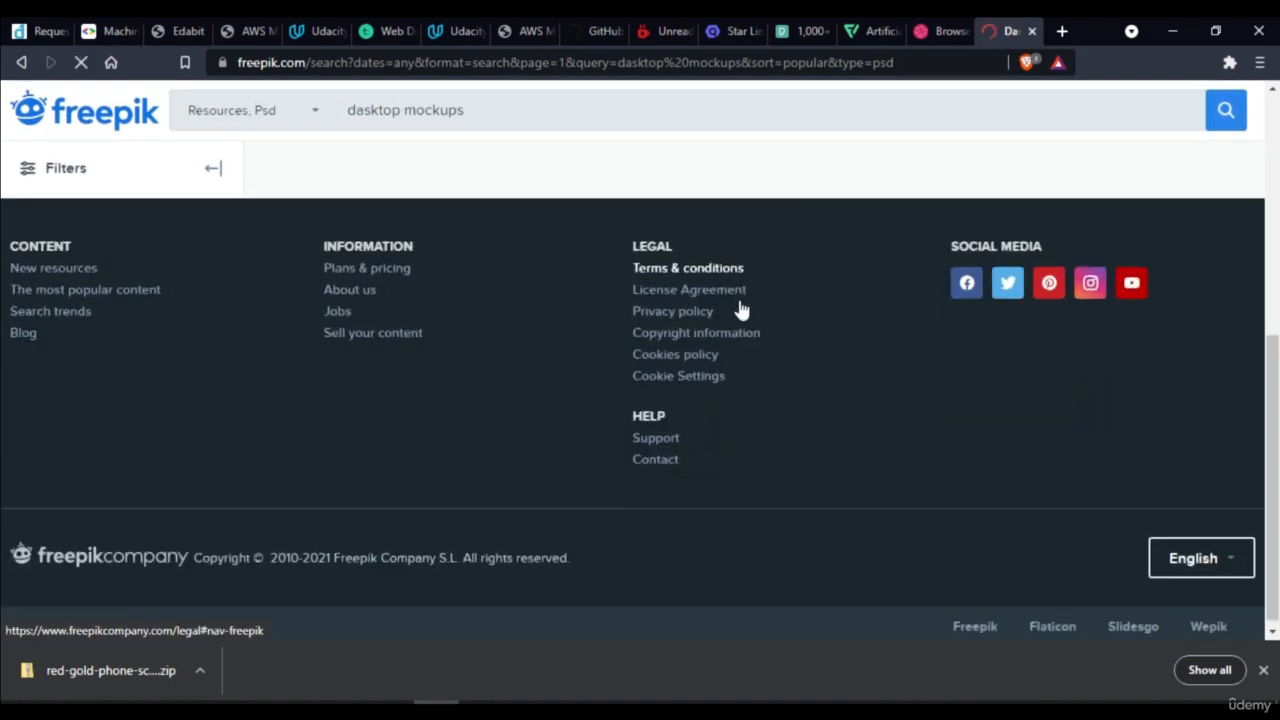
pyautogui.scroll(-3, 650, 296)
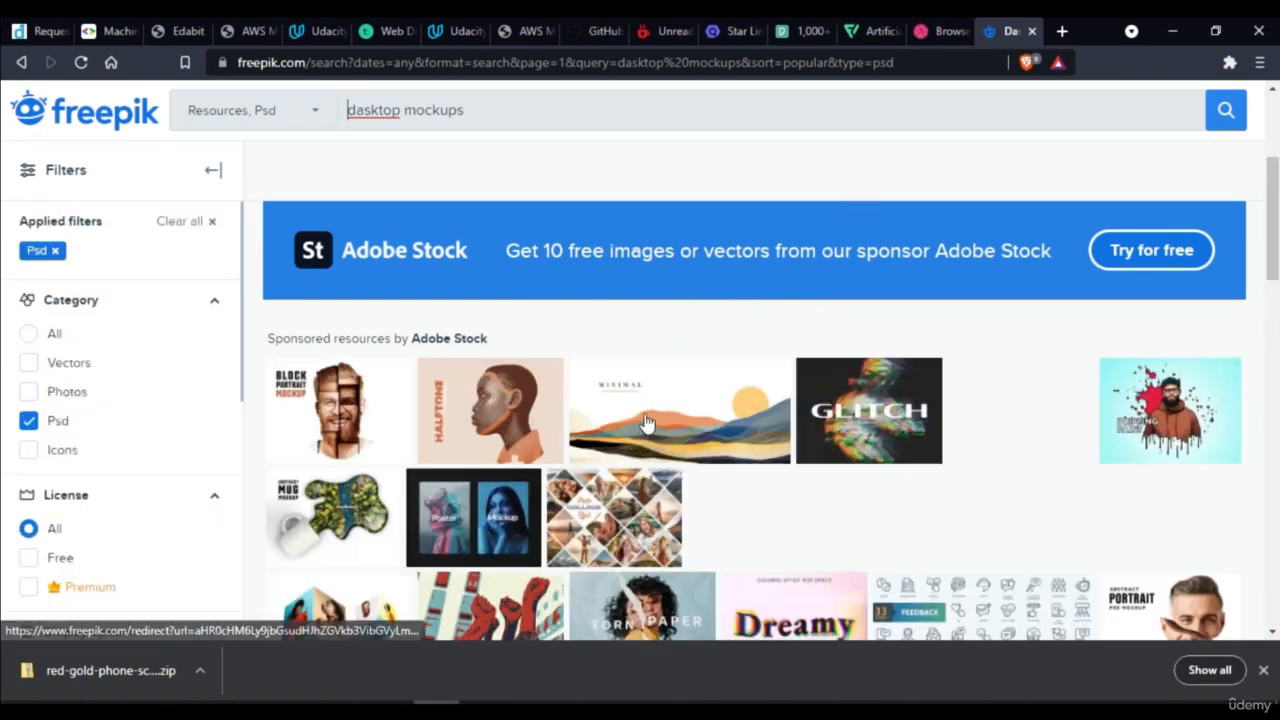
pyautogui.scroll(-3, 650, 420)
pyautogui.scroll(-5, 860, 340)
pyautogui.scroll(-3, 858, 307)
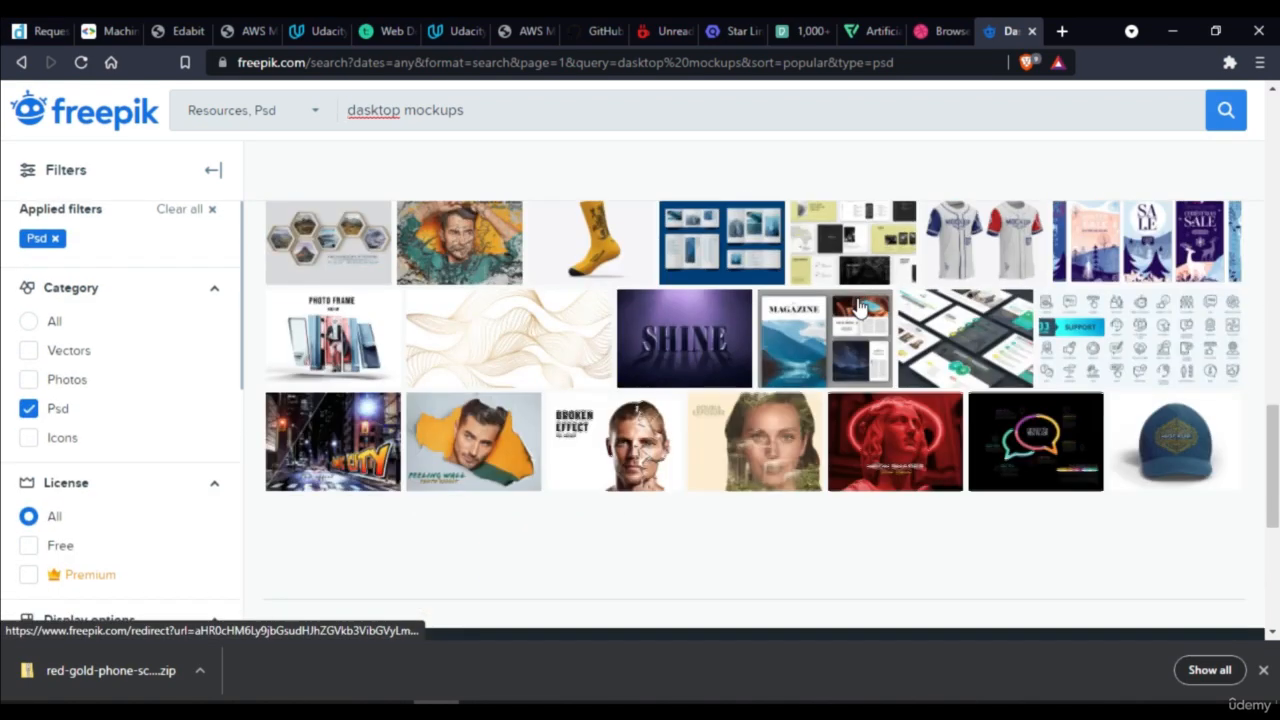
pyautogui.scroll(-3, 668, 368)
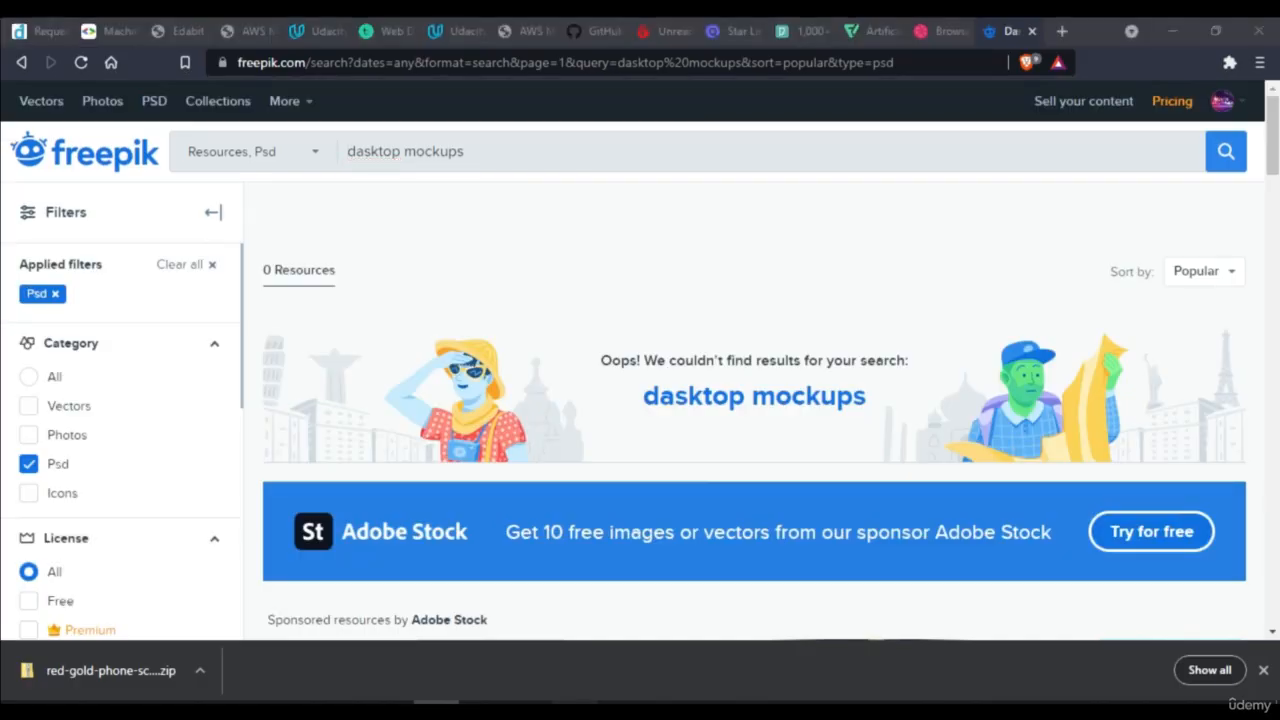